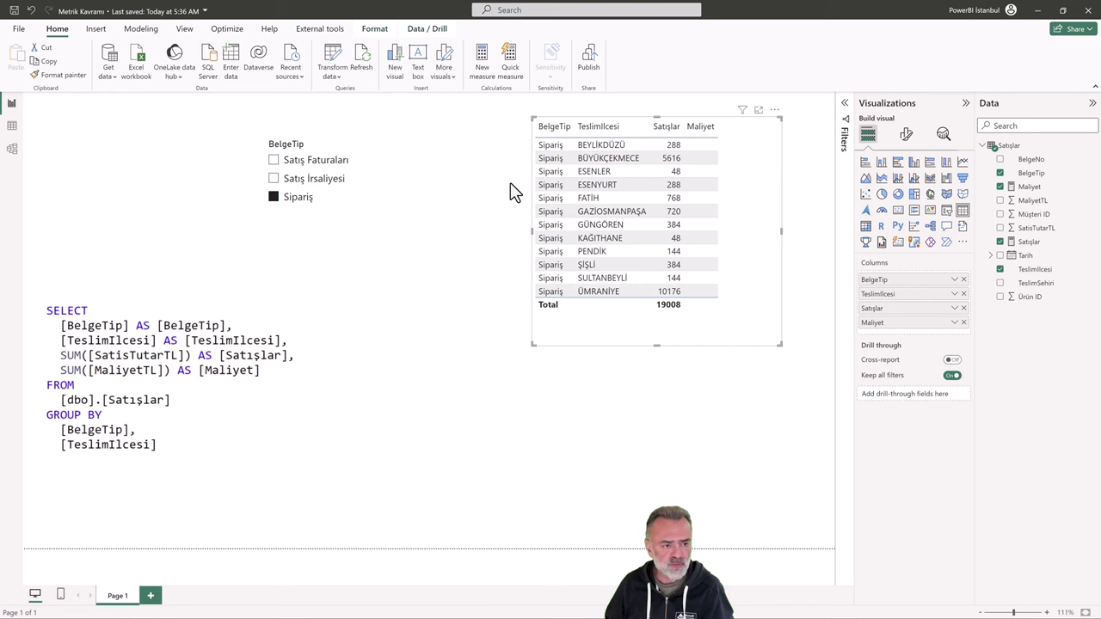
Import the Müşteriler and Ürünler tables from the Satışlar Flat database and apply the query changes
{"action": "left_click", "coordinate": [333, 56]}
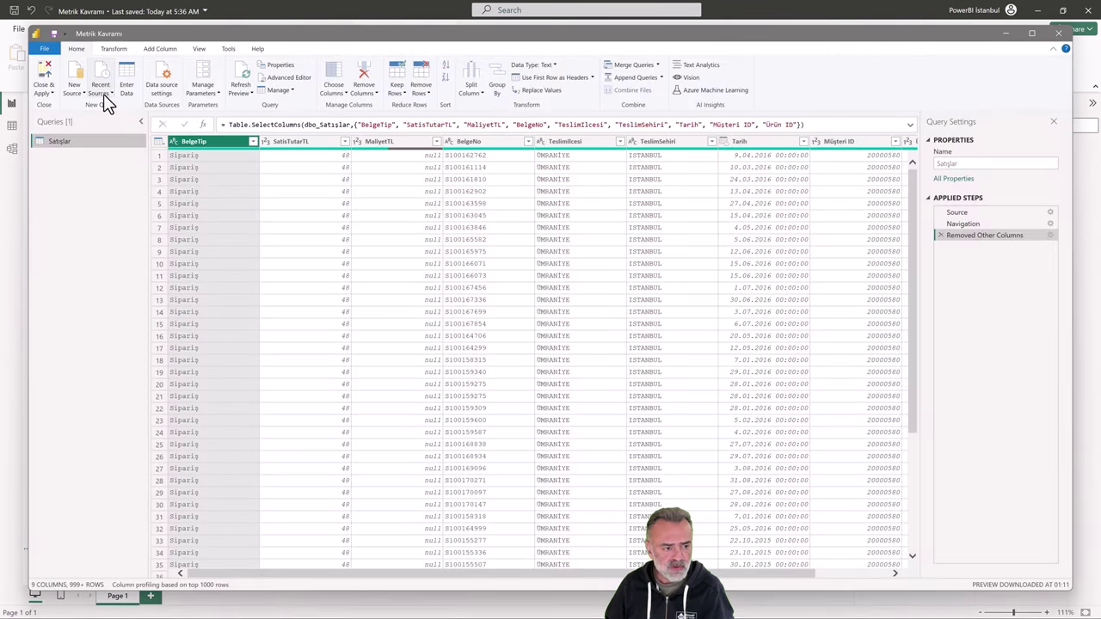
{"action": "left_click", "coordinate": [103, 92]}
{"action": "left_click", "coordinate": [146, 126]}
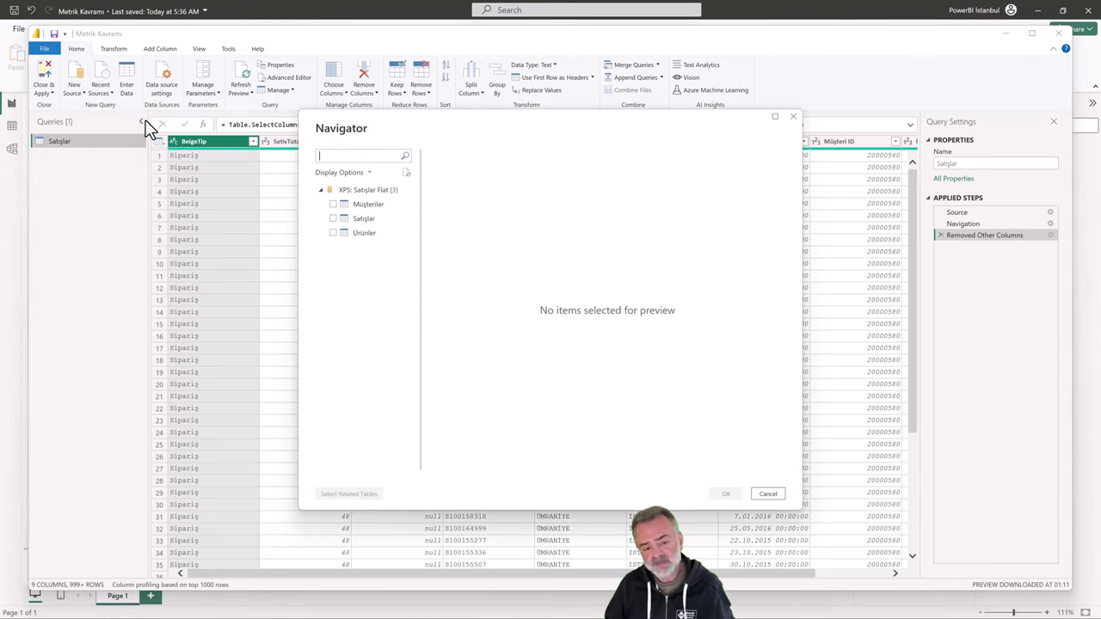
{"action": "left_click", "coordinate": [332, 204]}
{"action": "left_click", "coordinate": [333, 232]}
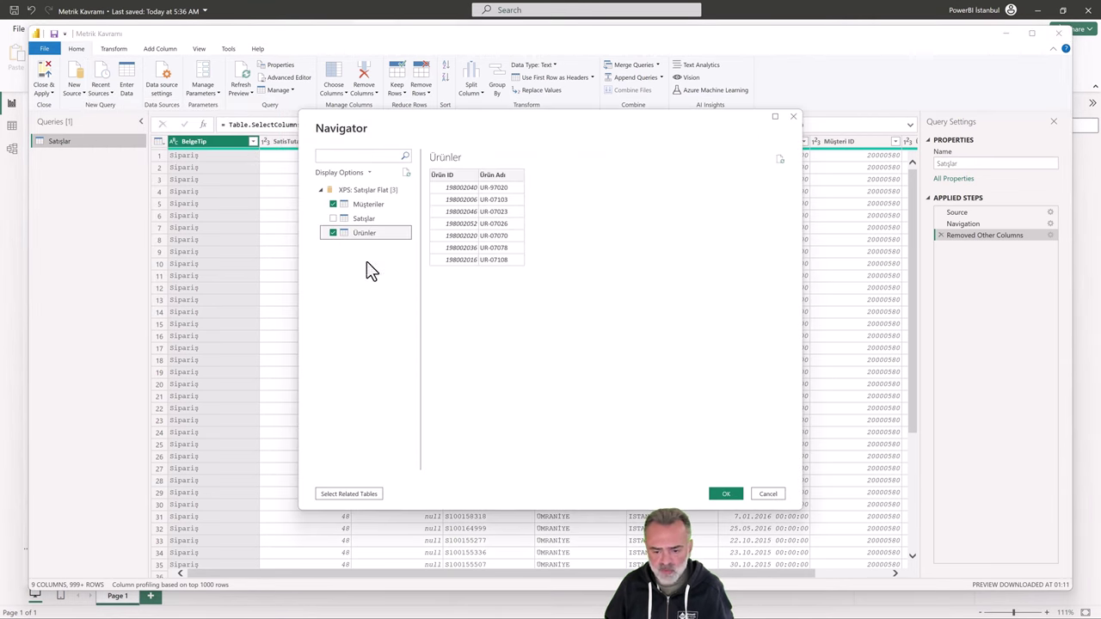
{"action": "left_click", "coordinate": [725, 494]}
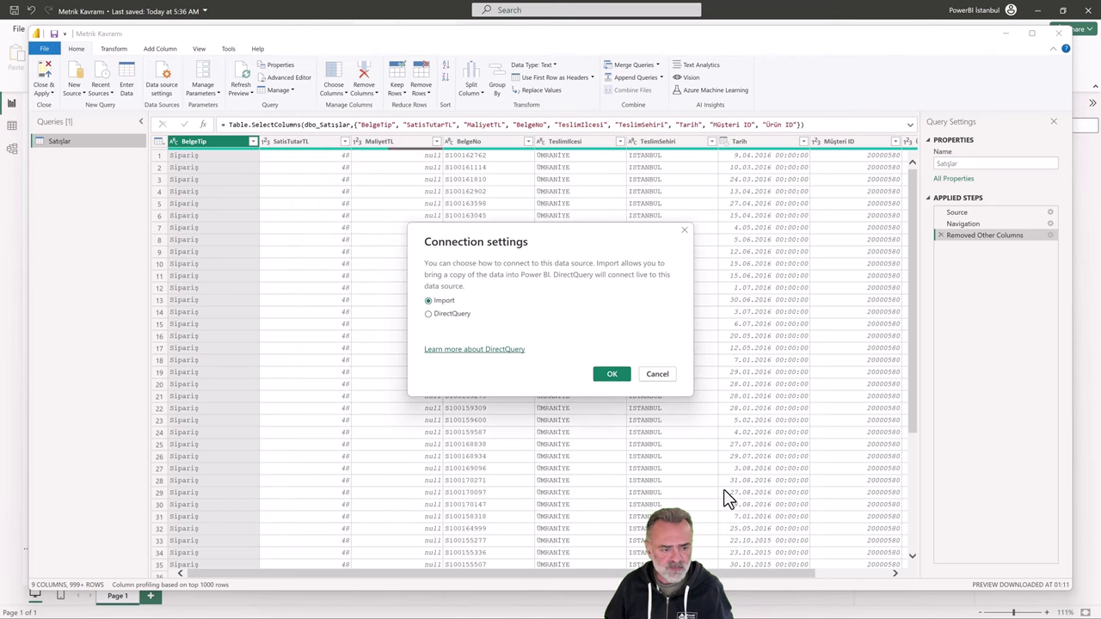
{"action": "left_click", "coordinate": [610, 375]}
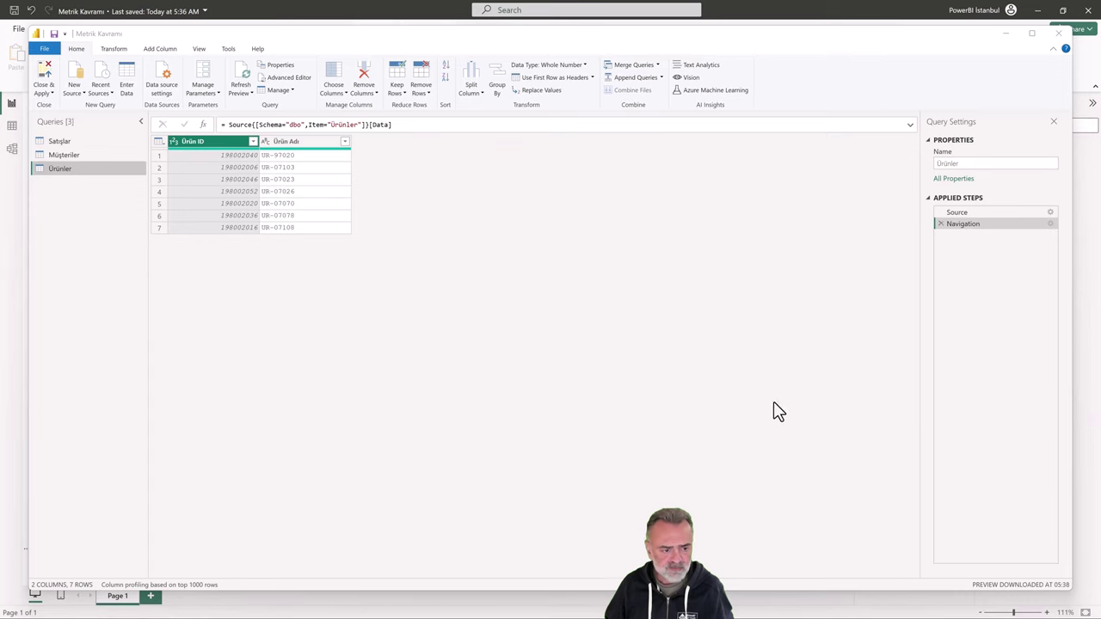
{"action": "left_click", "coordinate": [70, 156]}
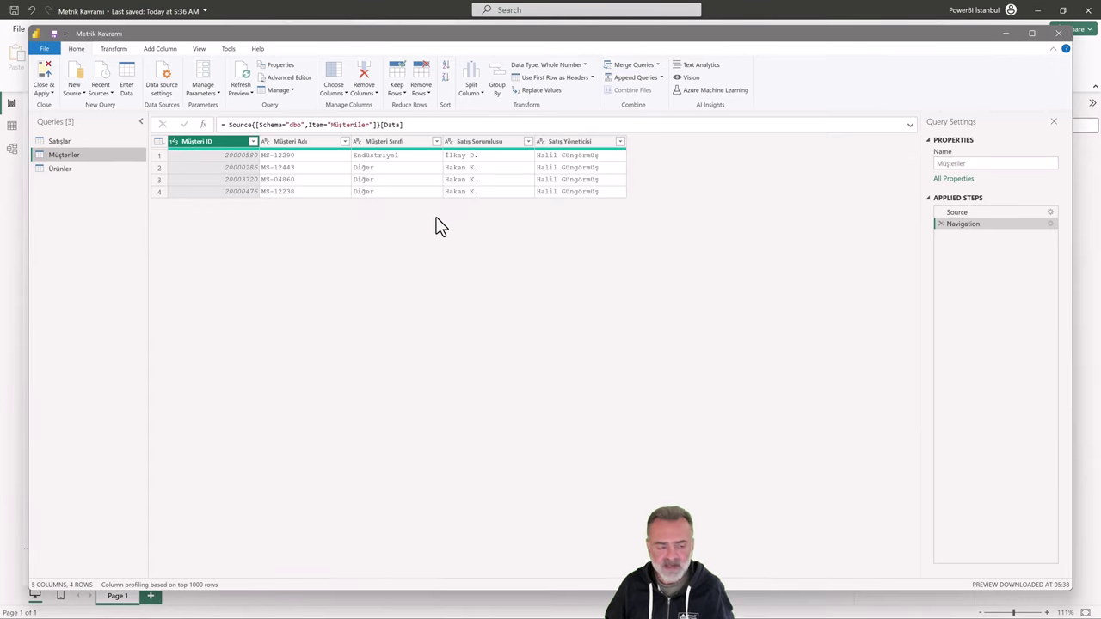
{"action": "left_click", "coordinate": [44, 77]}
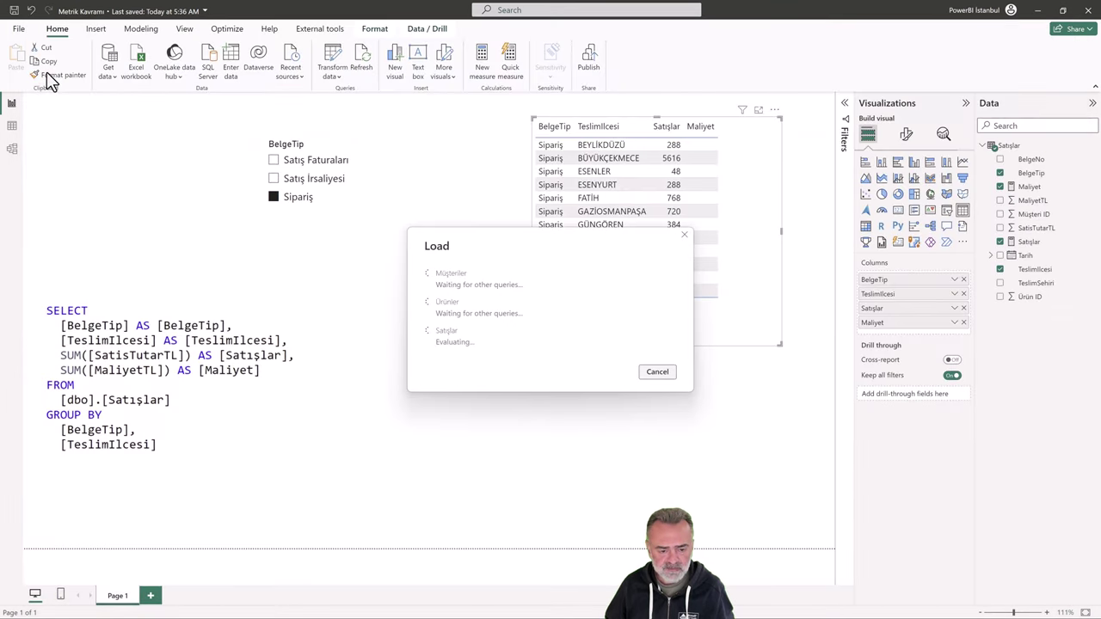
In Model view, lay out the cards with Satışlar centred between Müşteriler and Ürünler, then start Publish
{"action": "left_click", "coordinate": [12, 150]}
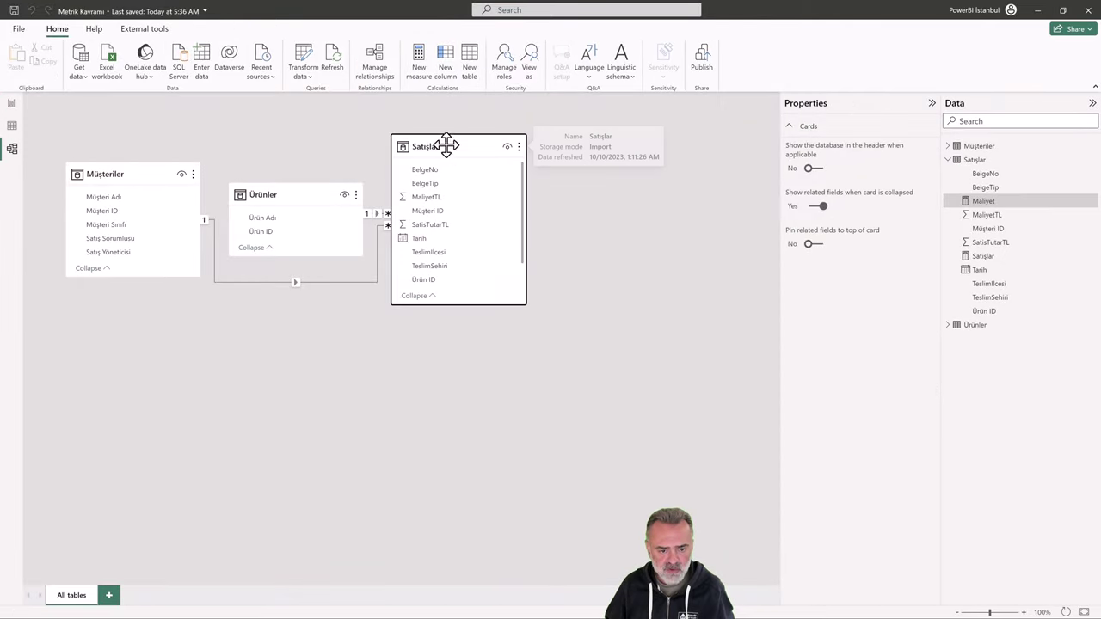
{"action": "left_click_drag", "start_coordinate": [443, 149], "coordinate": [499, 173]}
{"action": "mouse_move", "coordinate": [288, 201]}
{"action": "left_mouse_down"}
{"action": "mouse_move", "coordinate": [318, 153]}
{"action": "mouse_move", "coordinate": [395, 393]}
{"action": "left_mouse_up"}
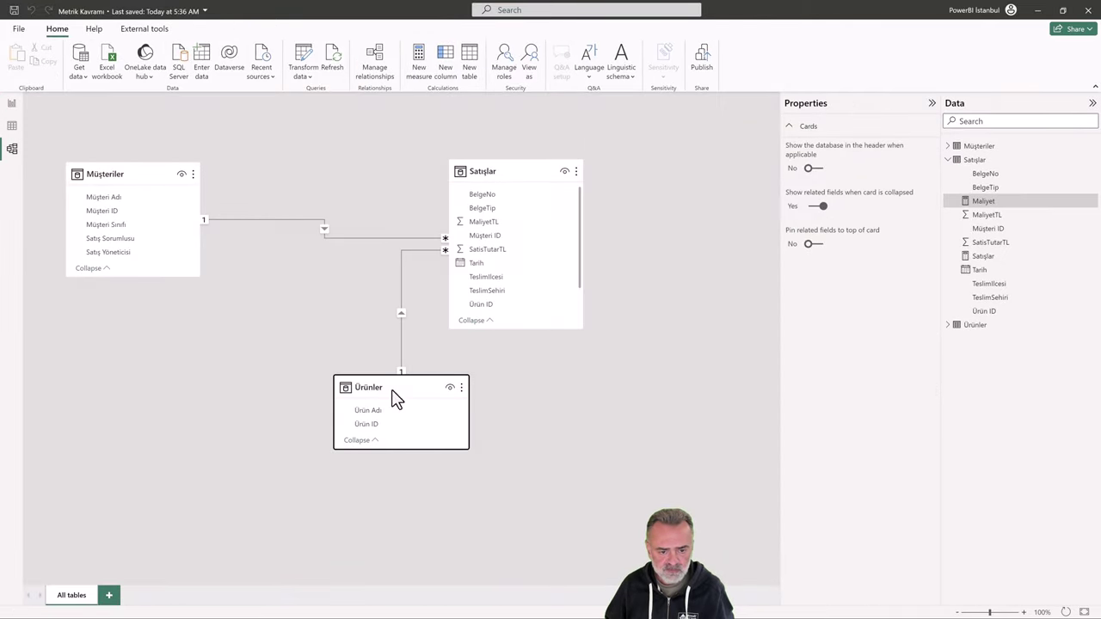
{"action": "left_click_drag", "start_coordinate": [501, 173], "coordinate": [368, 219]}
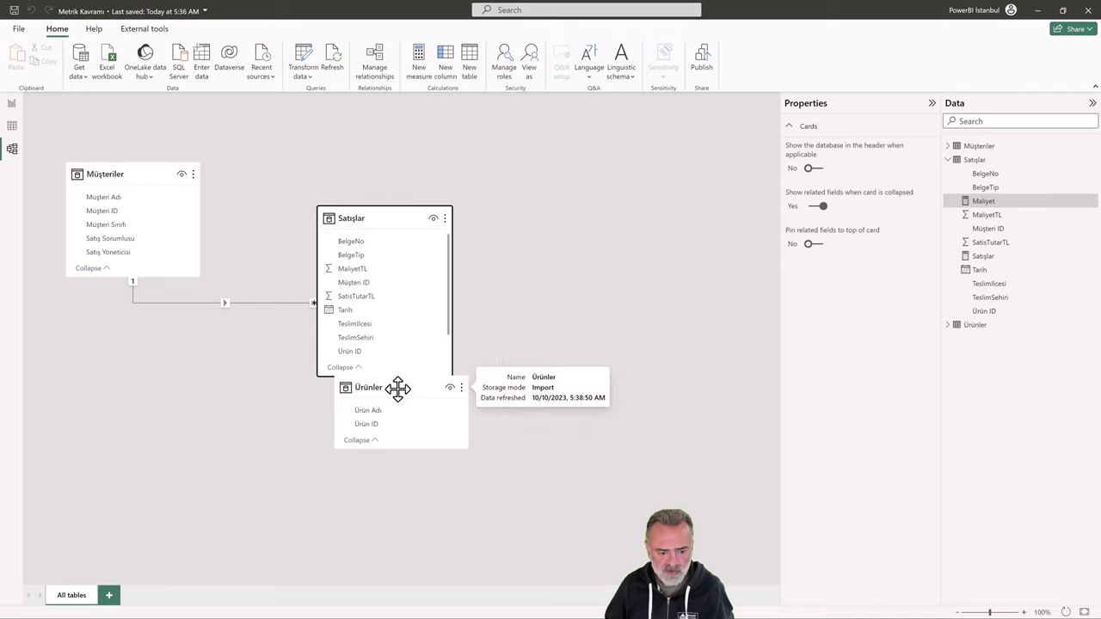
{"action": "left_click_drag", "start_coordinate": [398, 388], "coordinate": [593, 191]}
{"action": "left_click_drag", "start_coordinate": [435, 208], "coordinate": [413, 195]}
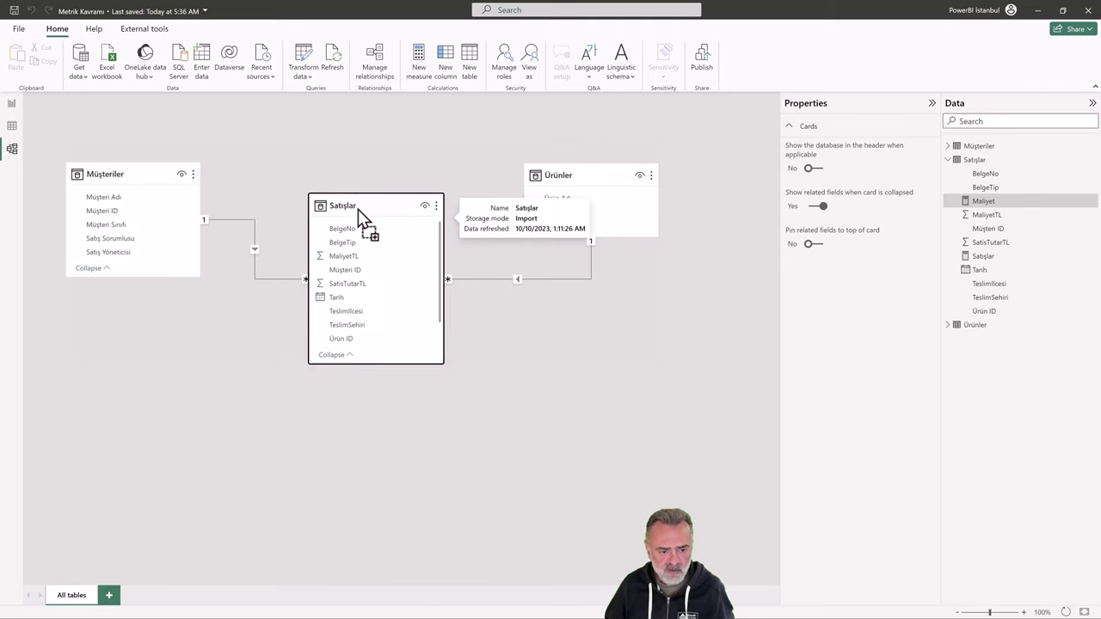
{"action": "left_click_drag", "start_coordinate": [172, 187], "coordinate": [172, 177]}
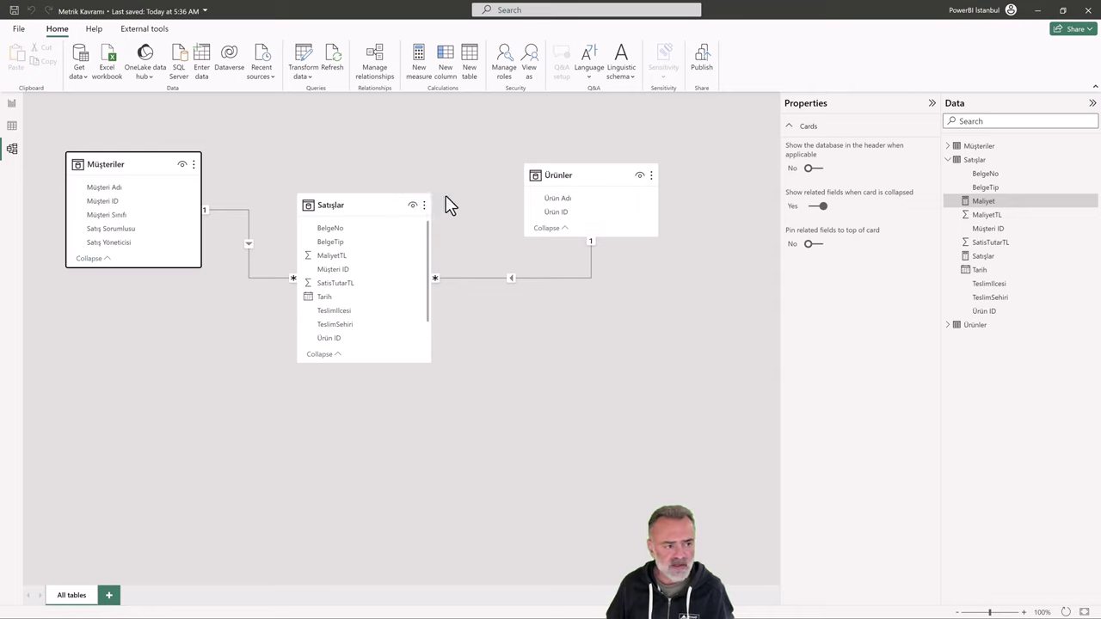
{"action": "left_click", "coordinate": [702, 69]}
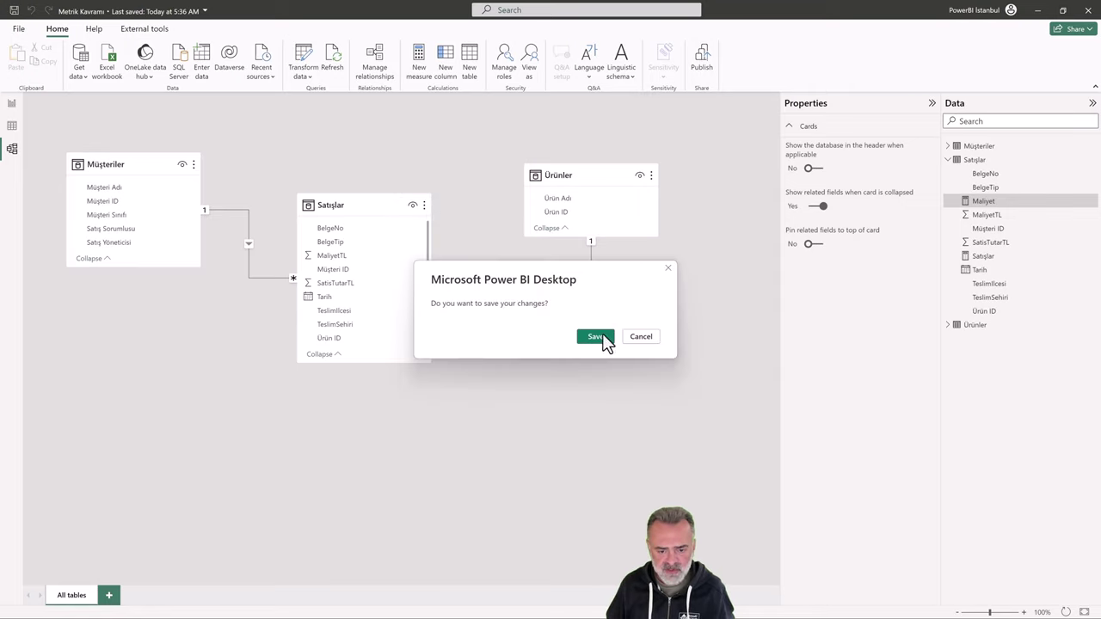
Save the report, publish it to the Power BI Eğitim workspace, and switch to the browser
{"action": "left_click", "coordinate": [602, 337]}
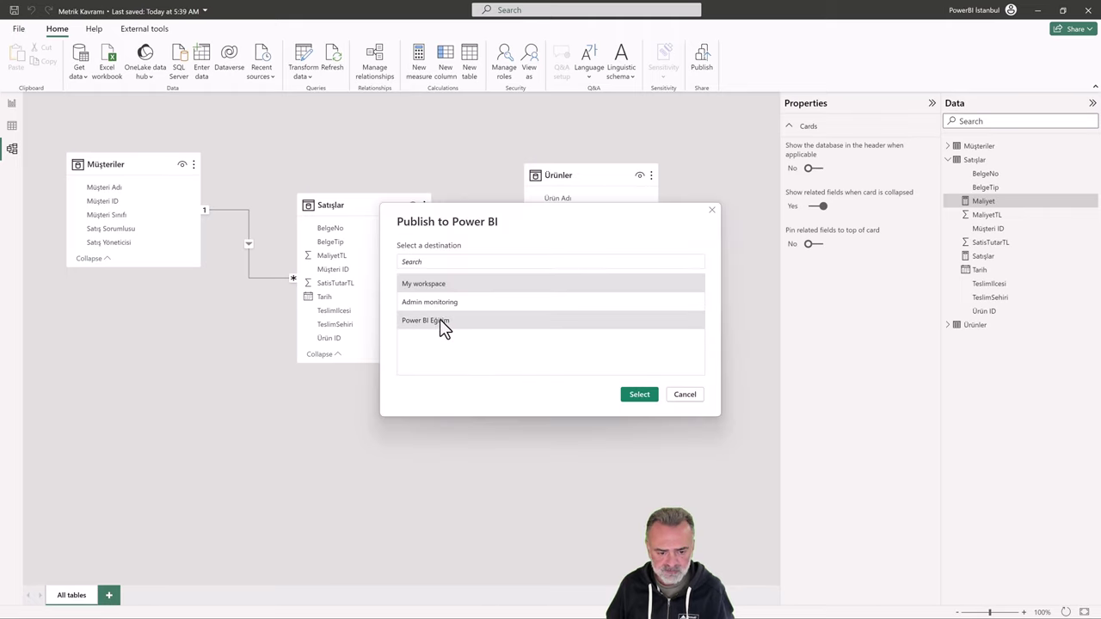
{"action": "left_click", "coordinate": [440, 320]}
{"action": "left_click_drag", "start_coordinate": [514, 220], "coordinate": [316, 113]}
{"action": "left_click", "coordinate": [435, 284]}
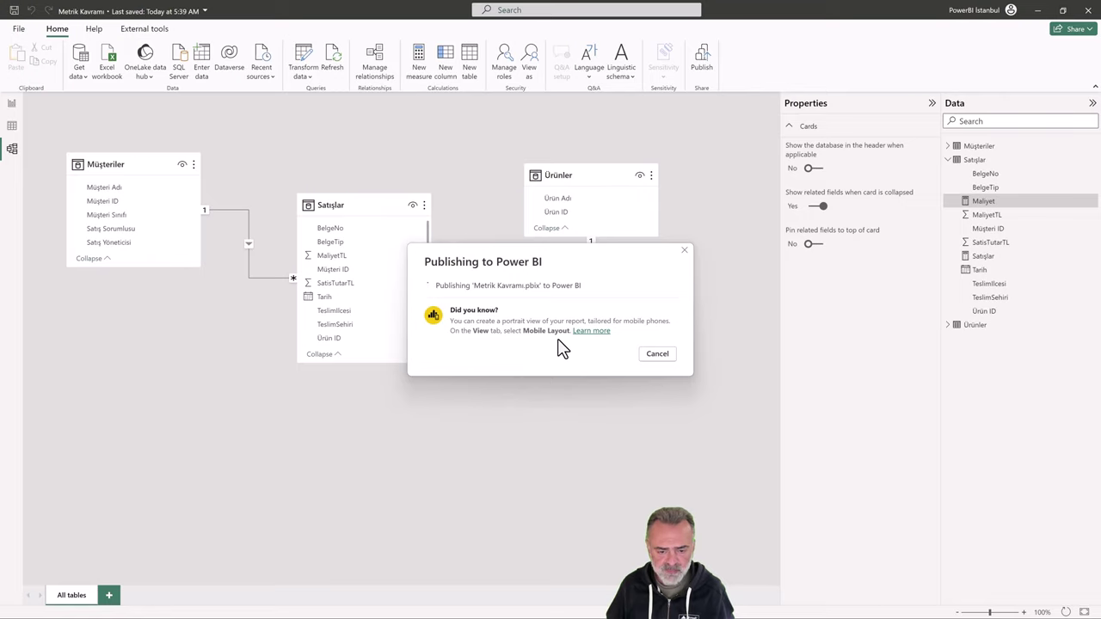
{"action": "left_click", "coordinate": [654, 385]}
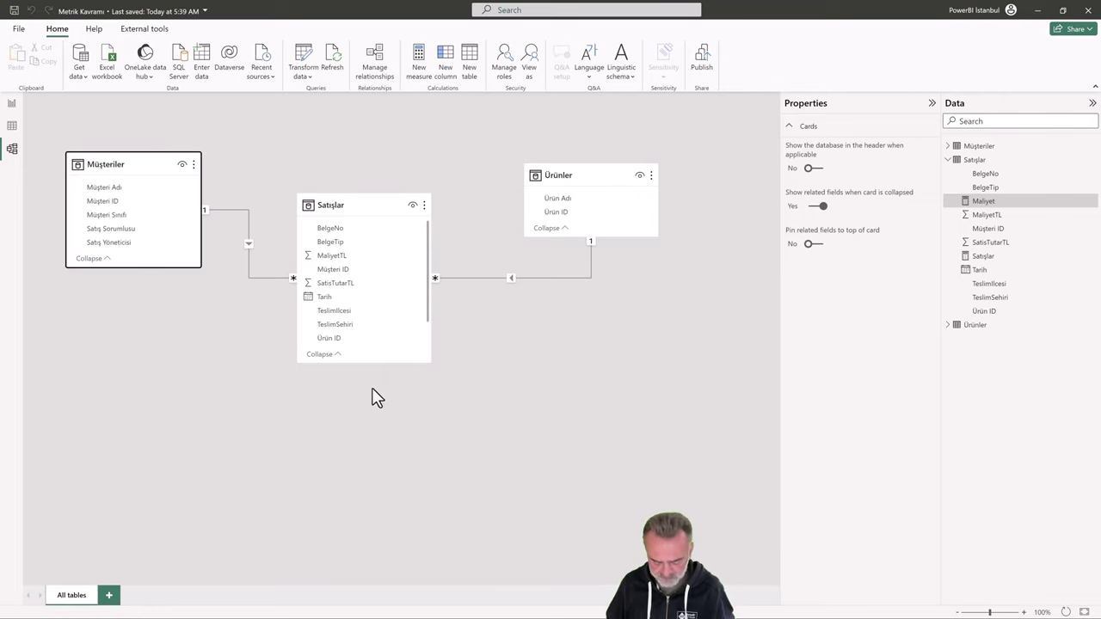
{"action": "key", "text": "alt+Tab"}
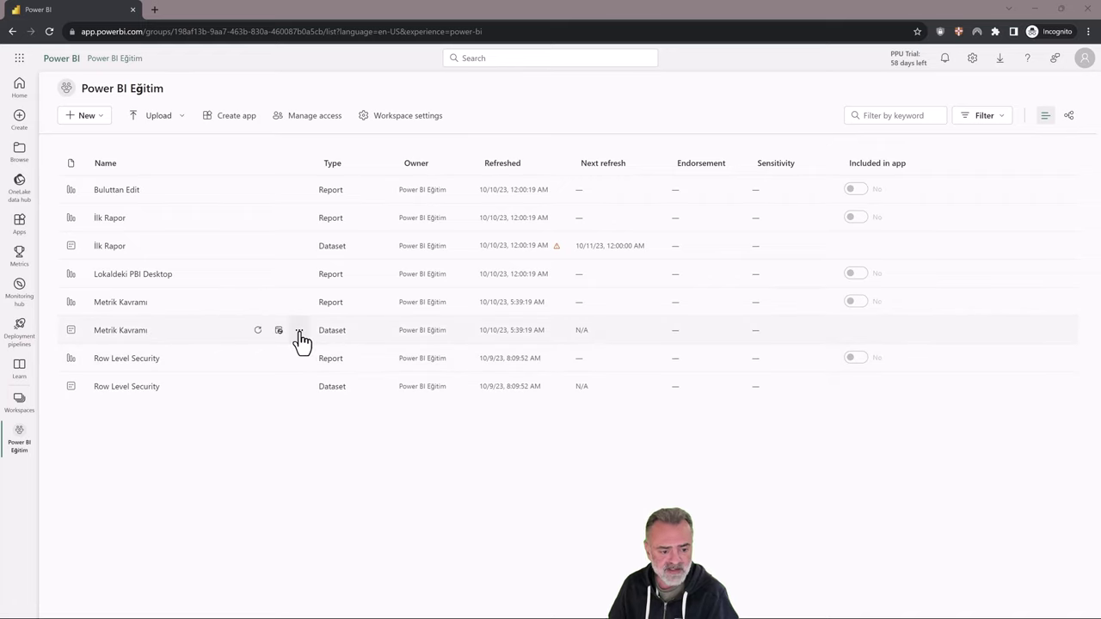
Use Analyze in Excel from the Metrik Kavramı report's options menu to create the workbook
{"action": "left_click", "coordinate": [299, 334]}
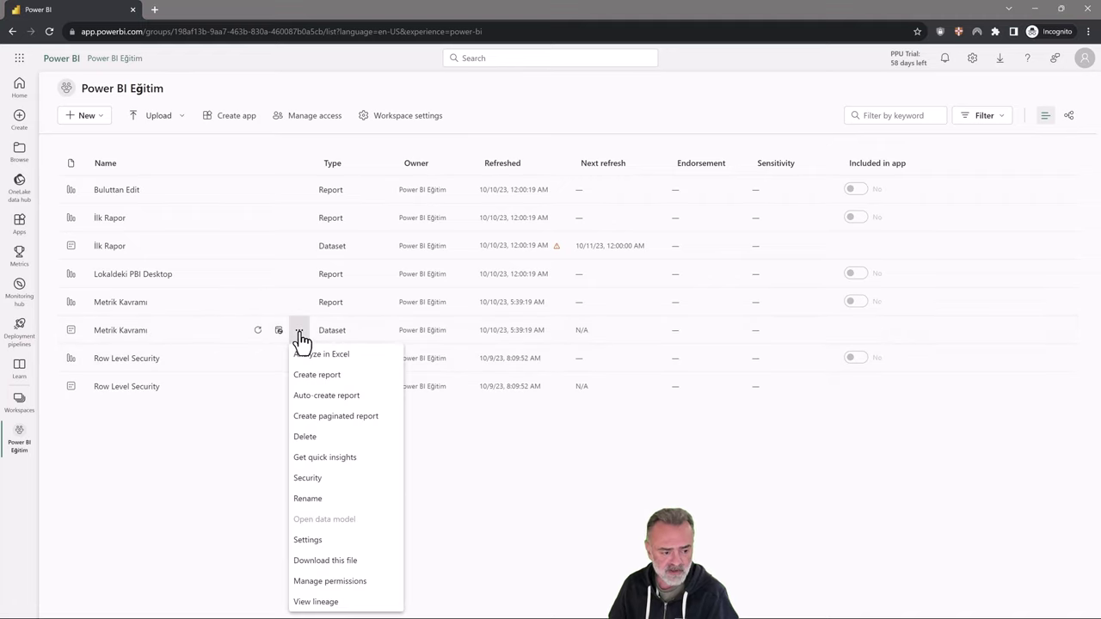
{"action": "left_click", "coordinate": [299, 312]}
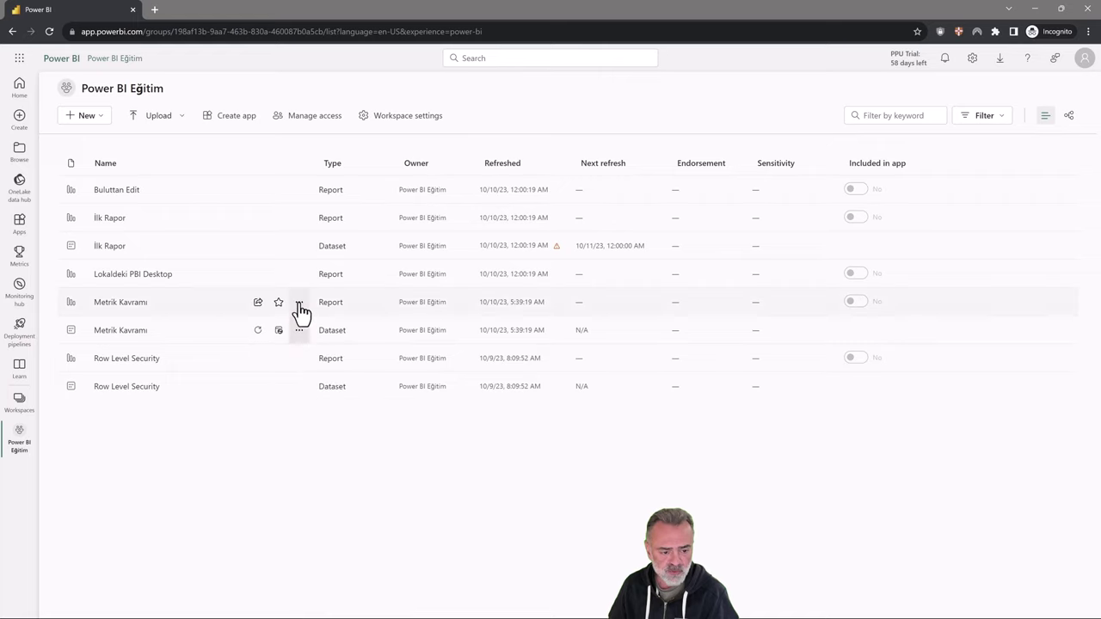
{"action": "left_click", "coordinate": [300, 306]}
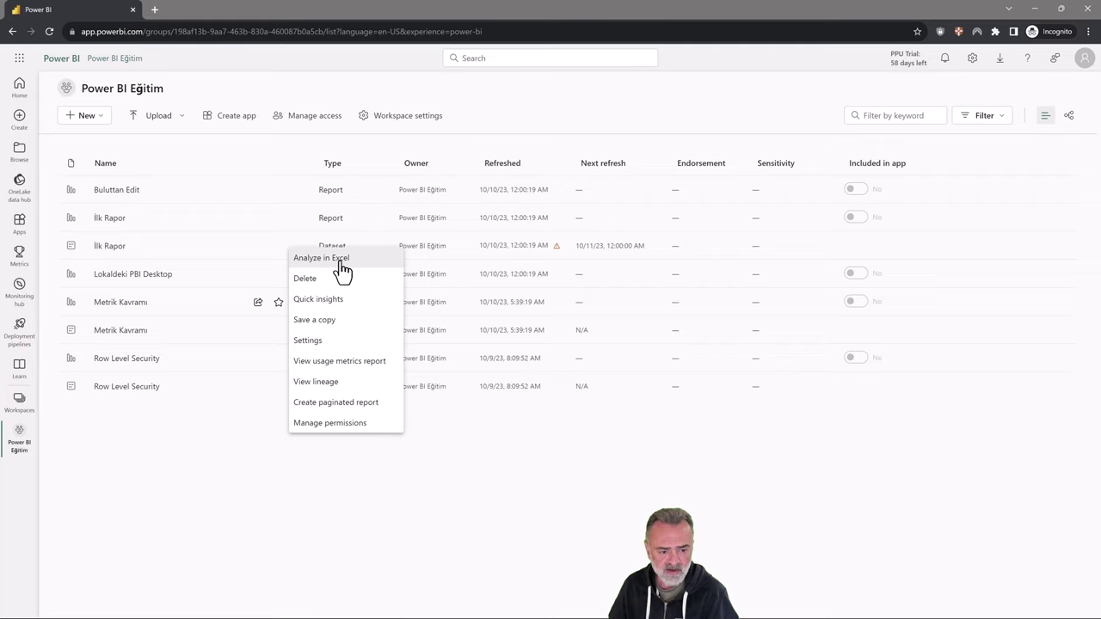
{"action": "left_click", "coordinate": [340, 263]}
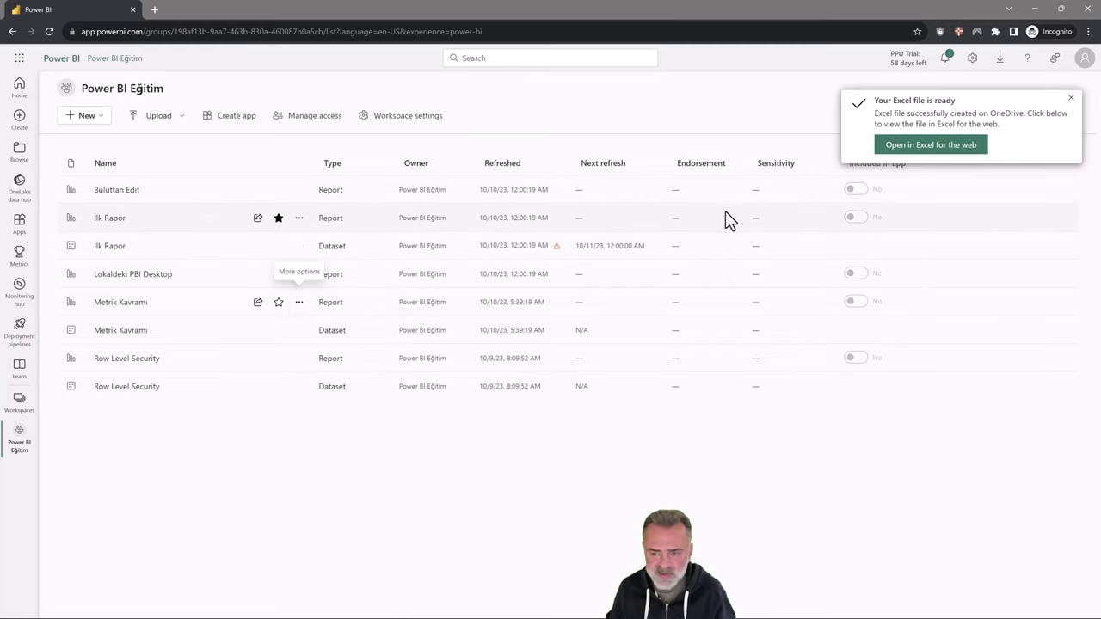
Open the workbook in Excel for the web and pivot Maliyet and Satışlar by Müşteri Adı and BelgeTip
{"action": "left_click", "coordinate": [933, 146]}
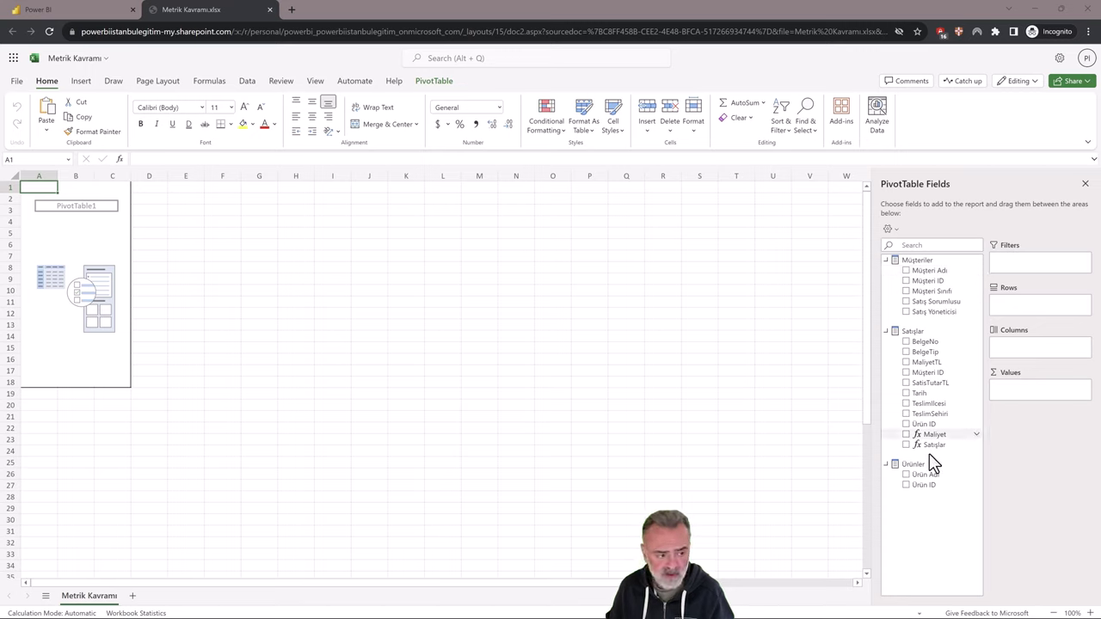
{"action": "left_click", "coordinate": [906, 270]}
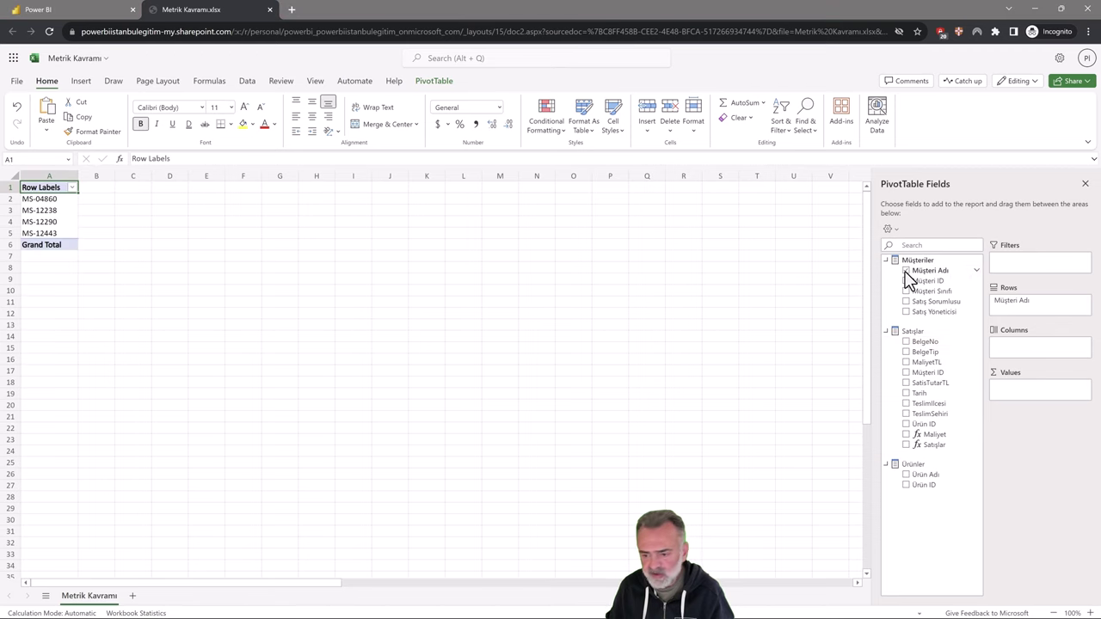
{"action": "left_click", "coordinate": [906, 352]}
{"action": "left_click", "coordinate": [906, 434]}
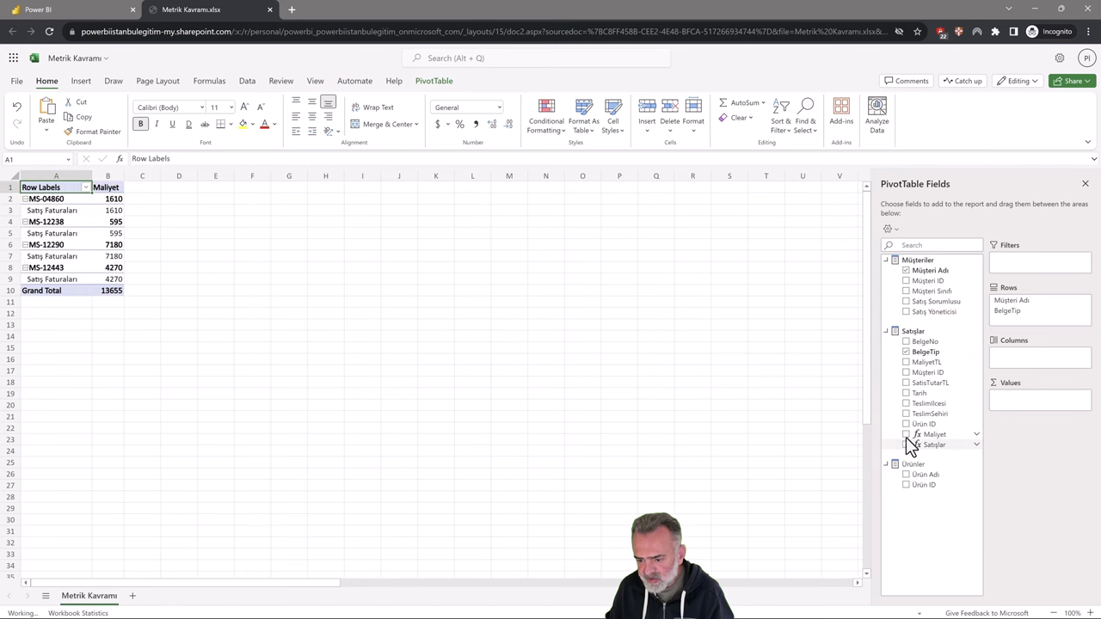
{"action": "left_click", "coordinate": [905, 445]}
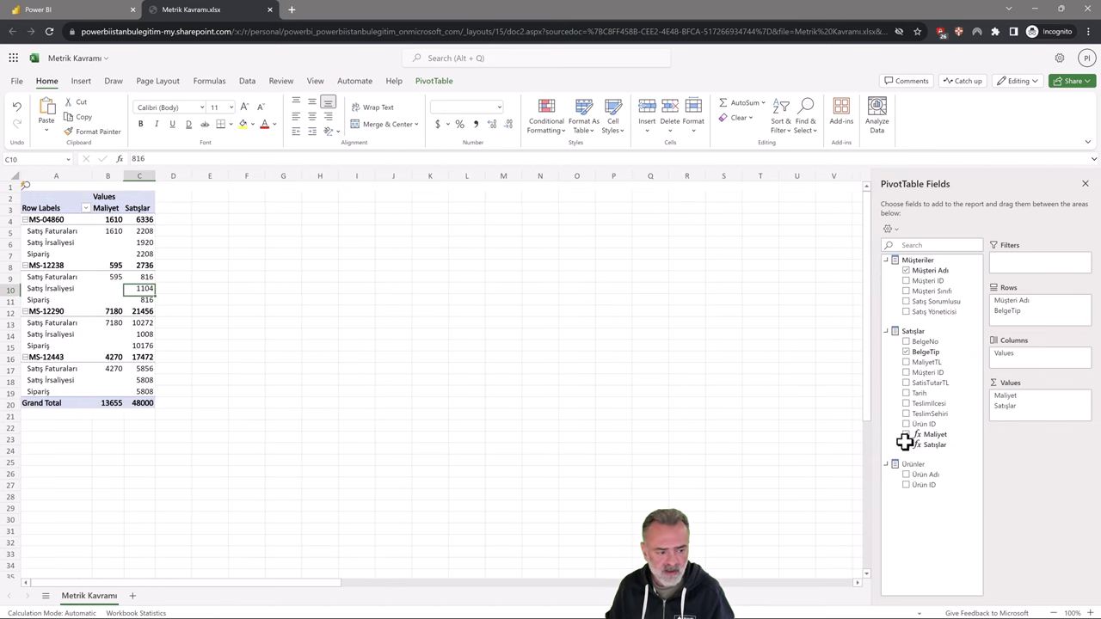
{"action": "left_click", "coordinate": [17, 82]}
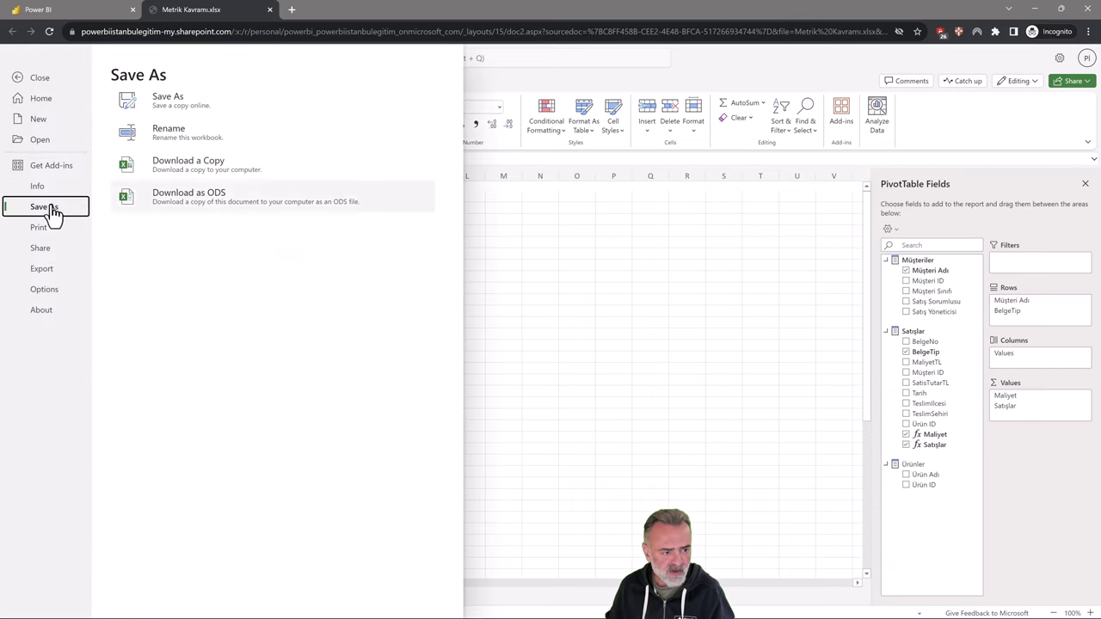
Download a copy, open it maximised in desktop Excel with editing enabled, and select MS-04860's 2208 value
{"action": "left_click", "coordinate": [214, 172]}
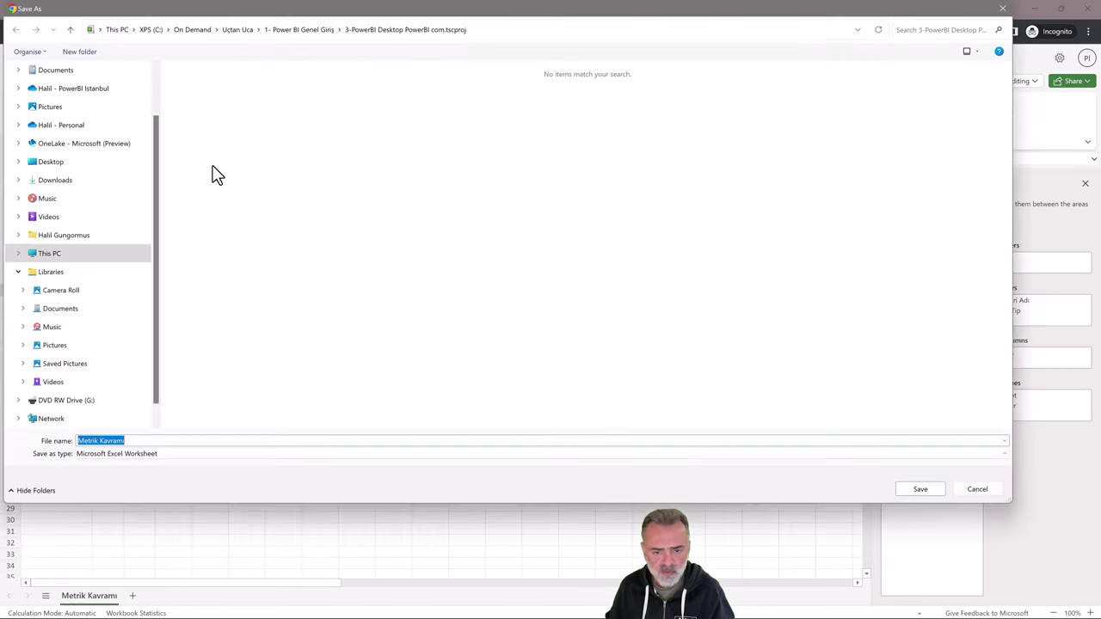
{"action": "left_click", "coordinate": [922, 486]}
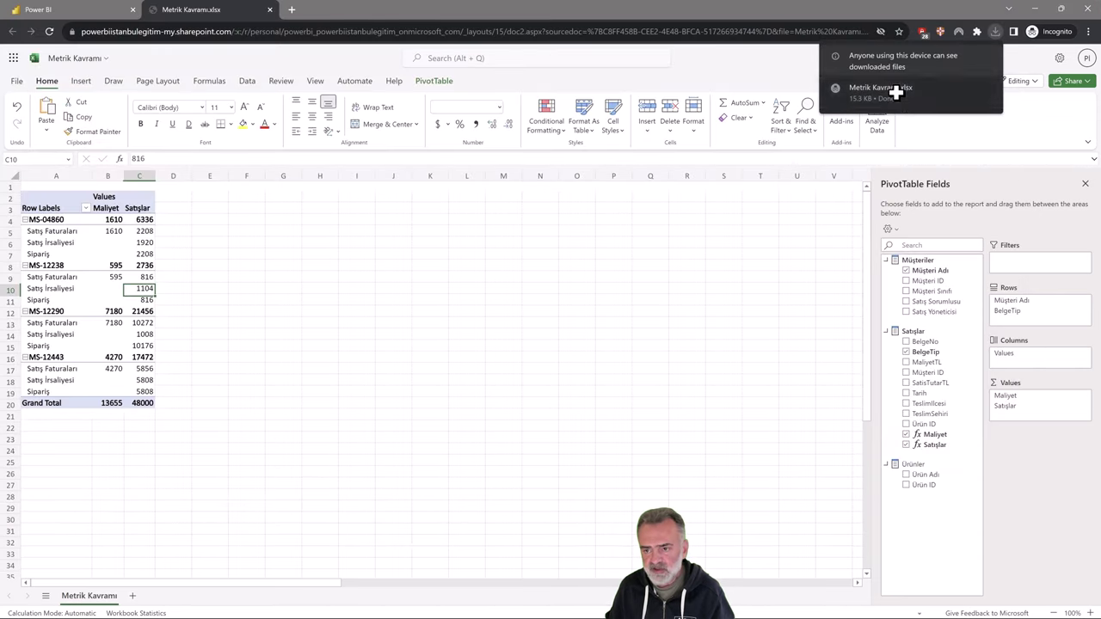
{"action": "left_click", "coordinate": [895, 92]}
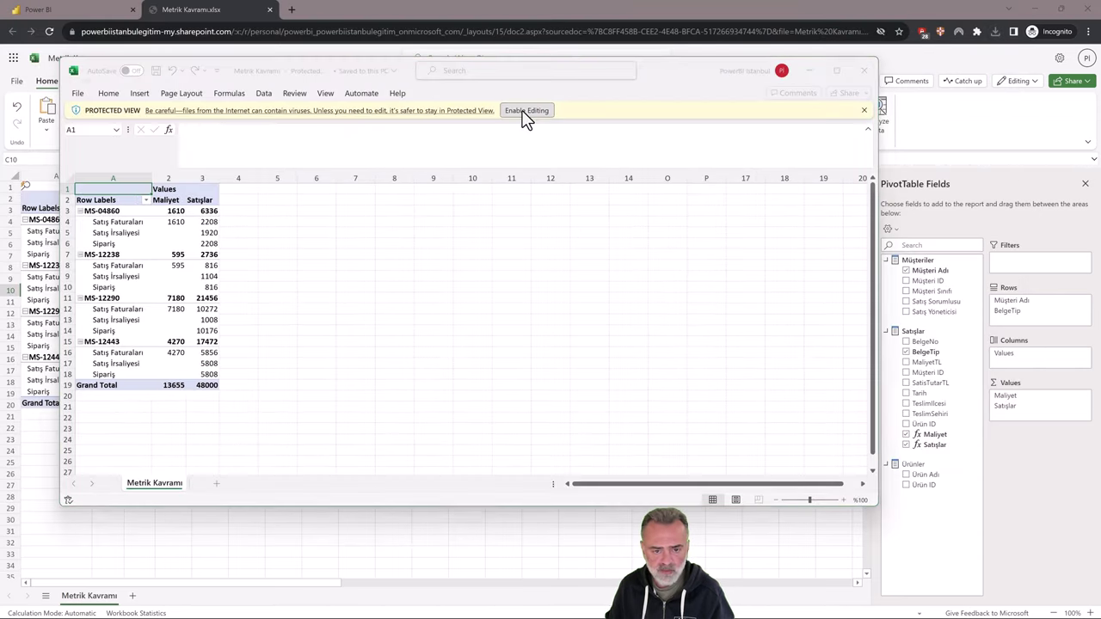
{"action": "left_click", "coordinate": [525, 114]}
{"action": "left_click", "coordinate": [850, 84]}
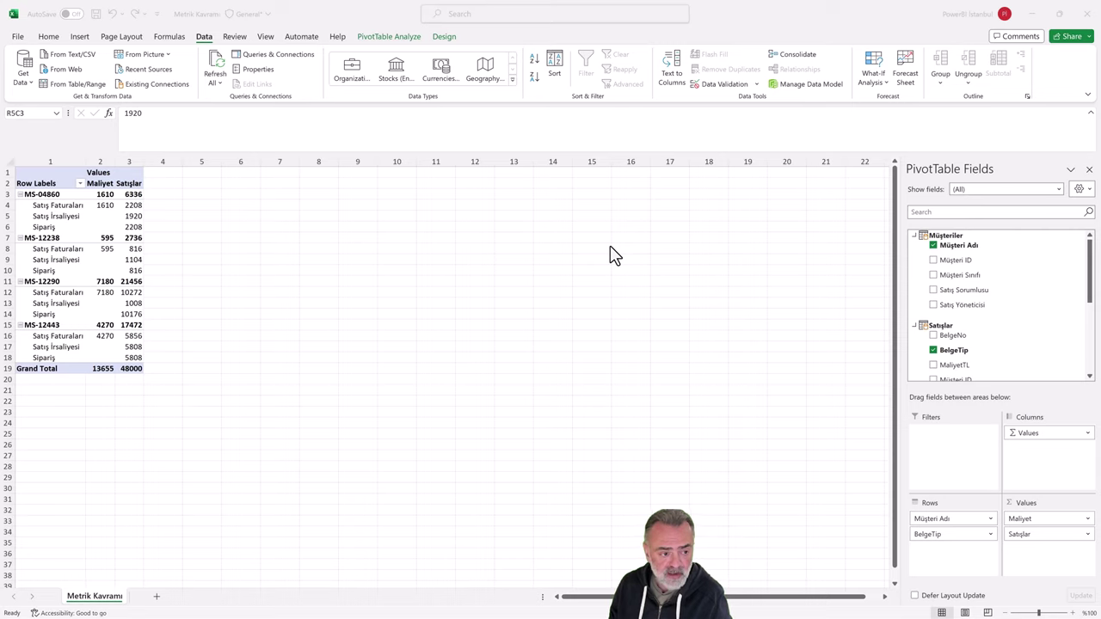
{"action": "left_click", "coordinate": [129, 205]}
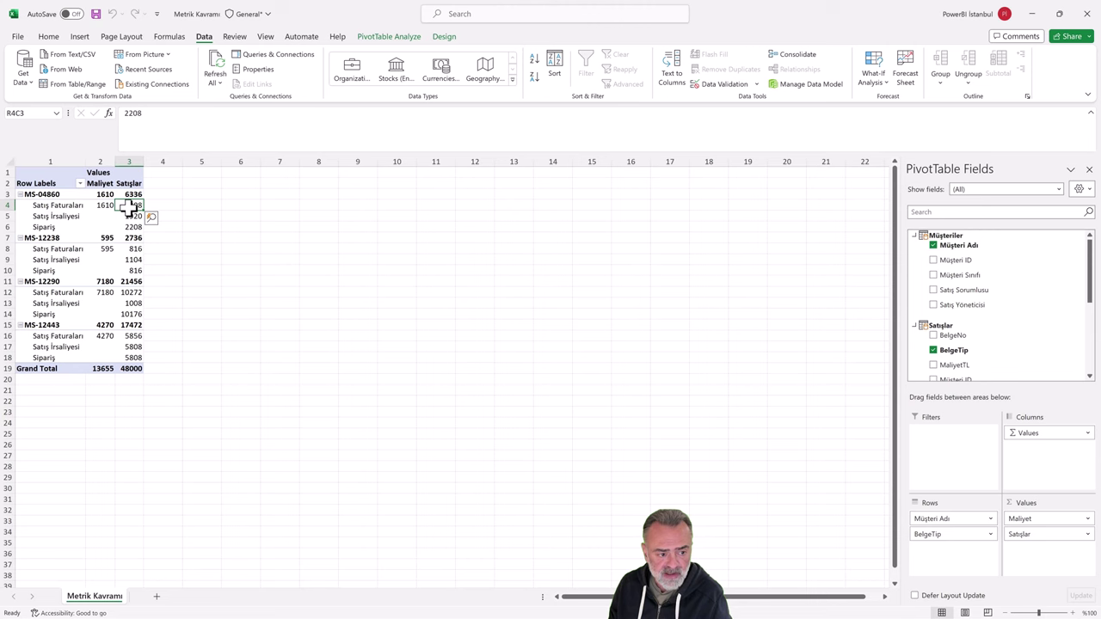
Drill through MS-04860's 2208 Satış Faturaları sales to a detail sheet, then return to the pivot
{"action": "double_click", "coordinate": [128, 208]}
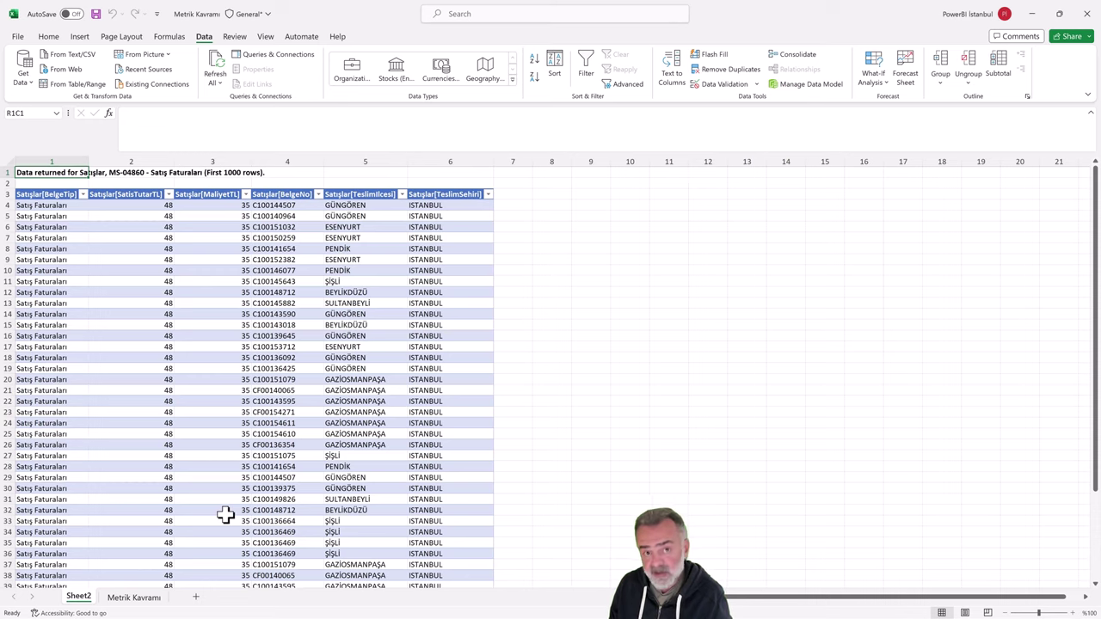
{"action": "key", "text": "ctrl+Page_Down"}
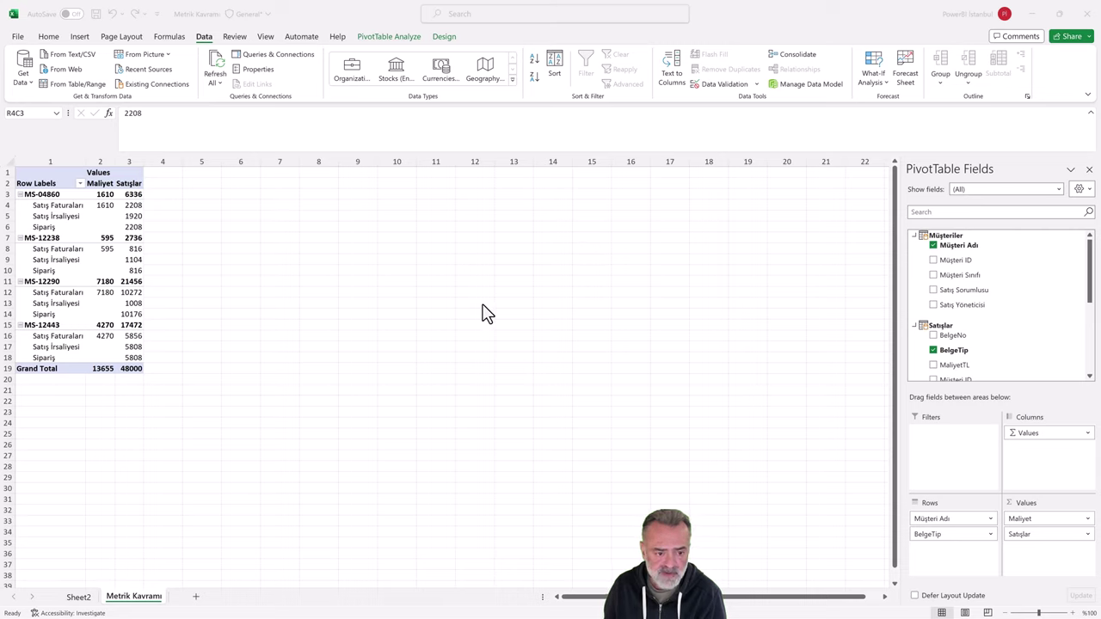
{"action": "left_click", "coordinate": [243, 209]}
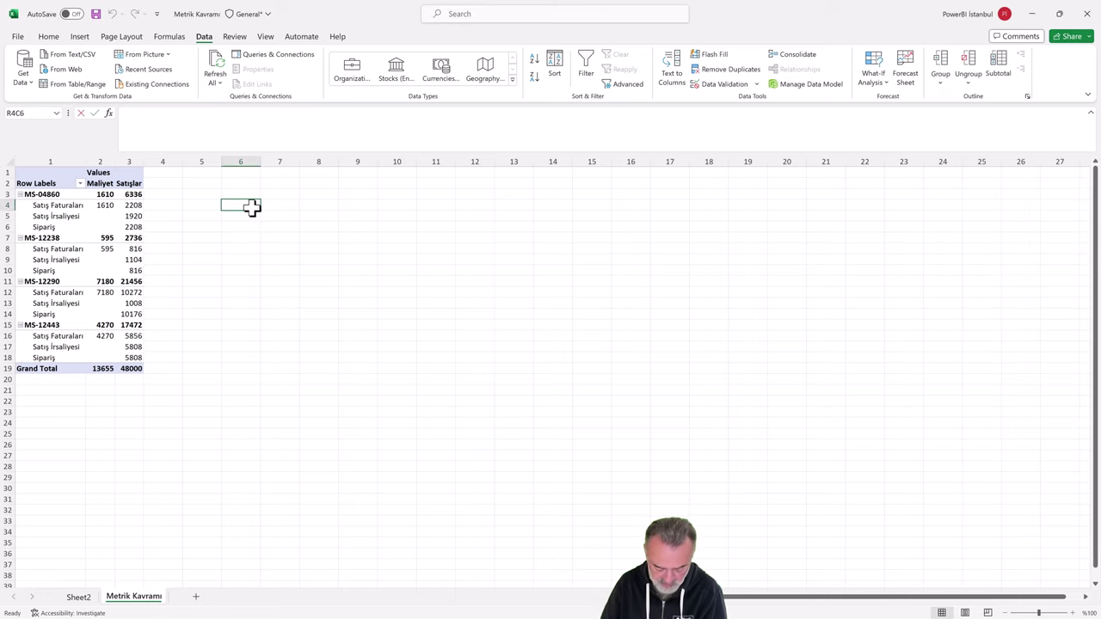
{"action": "type", "text": "="}
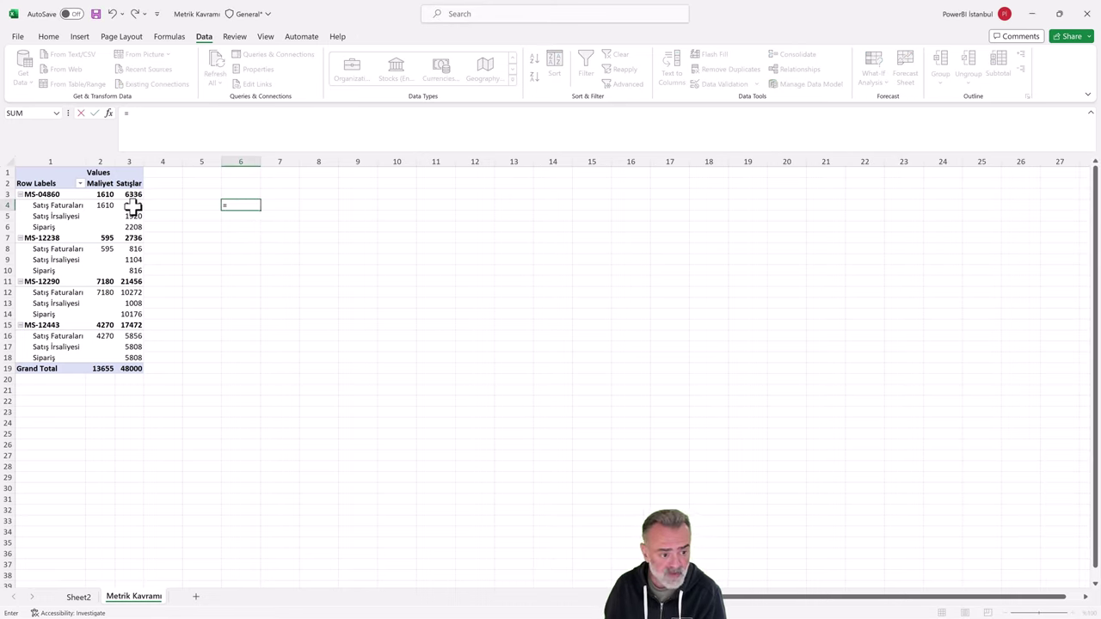
{"action": "left_click", "coordinate": [133, 205]}
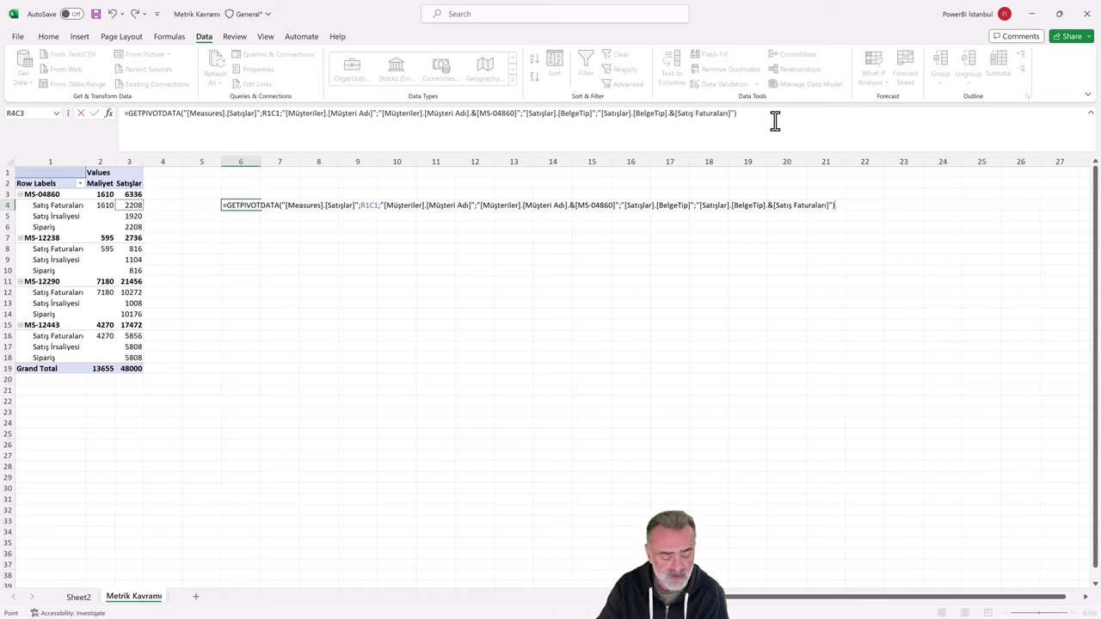
{"action": "key", "text": "Escape"}
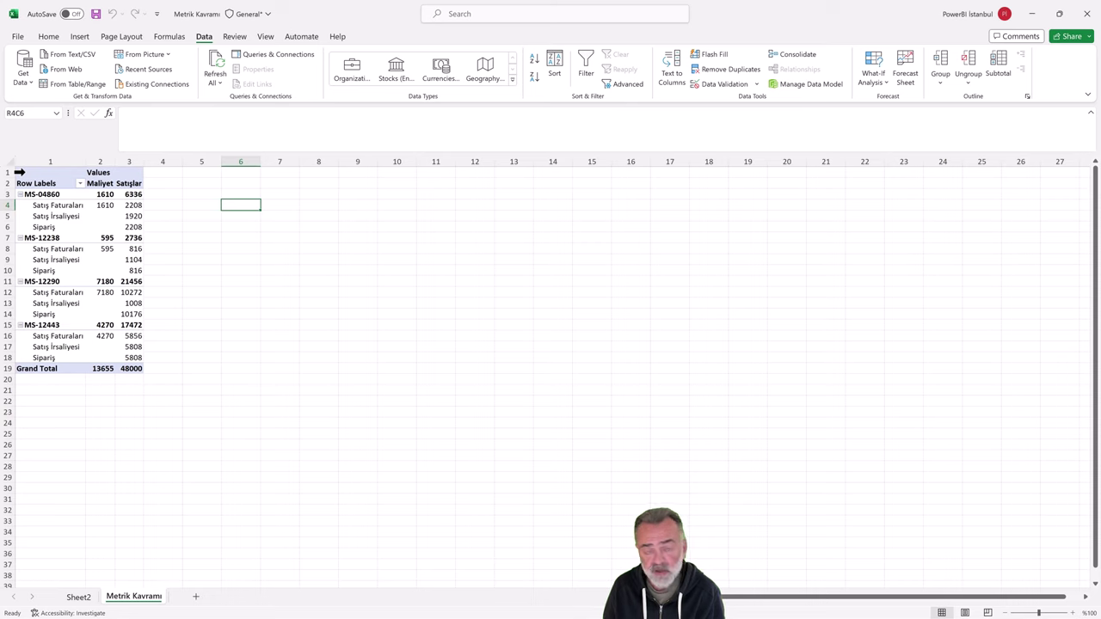
{"action": "key", "text": "Left"}
{"action": "key", "text": "Left"}
{"action": "key", "text": "Left"}
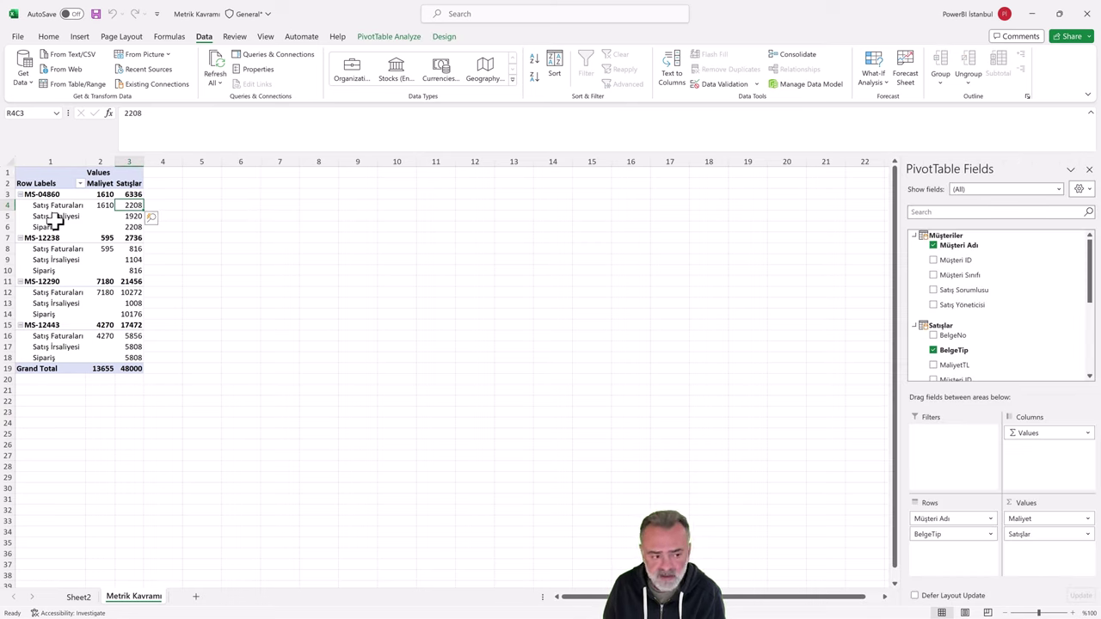
{"action": "left_click_drag", "start_coordinate": [54, 222], "coordinate": [56, 234]}
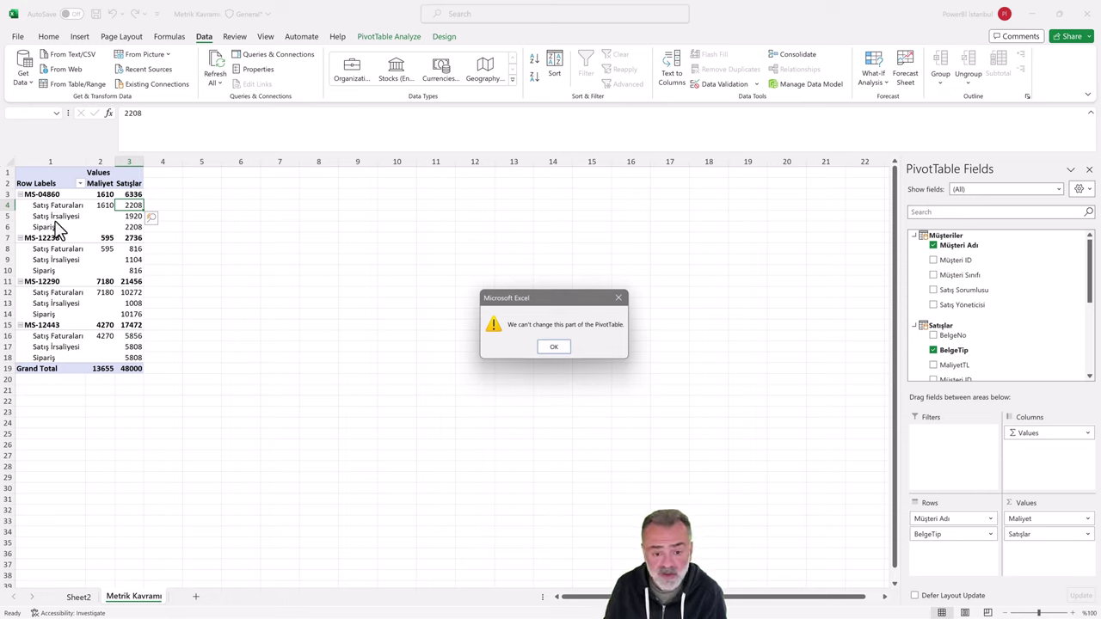
{"action": "key", "text": "Return"}
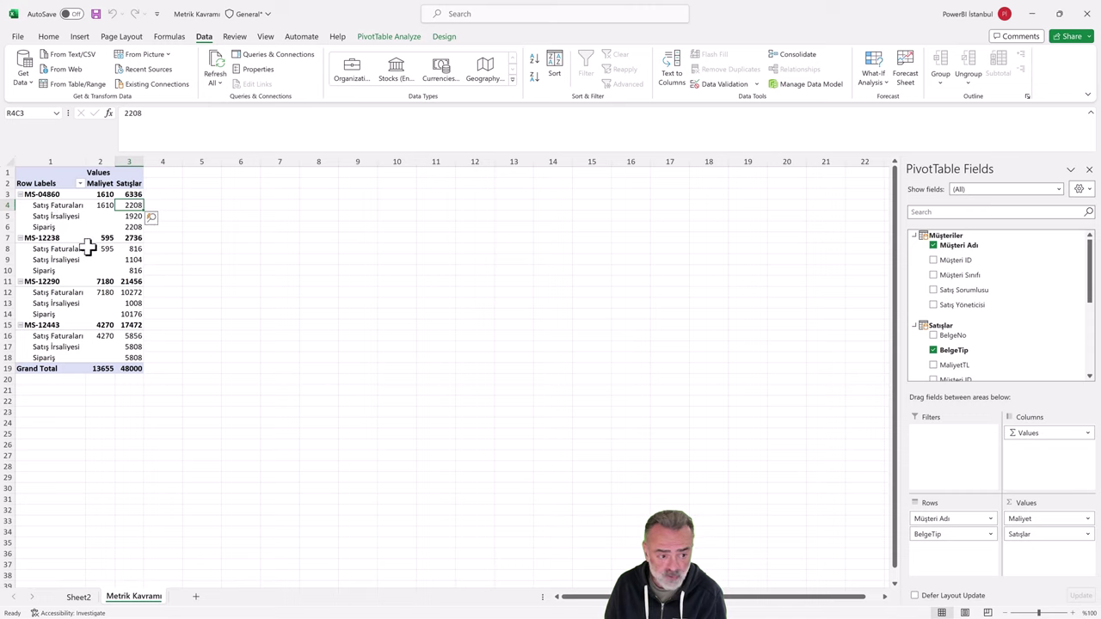
{"action": "mouse_move", "coordinate": [89, 247]}
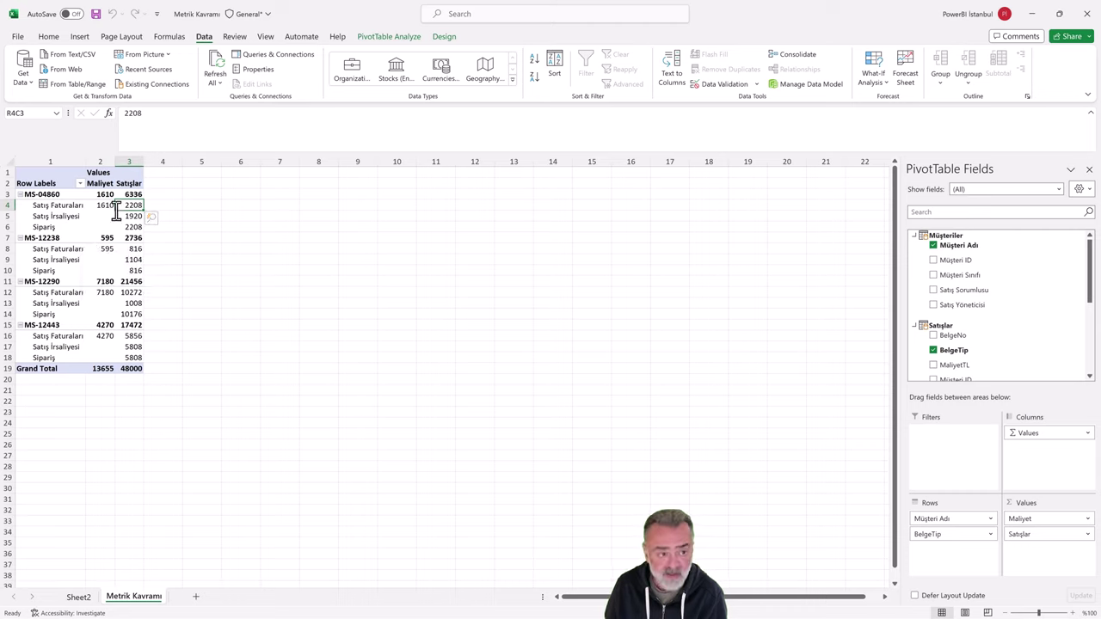
Open the Refresh All dropdown in the Metrik Kavramı workbook
{"action": "left_click", "coordinate": [215, 81]}
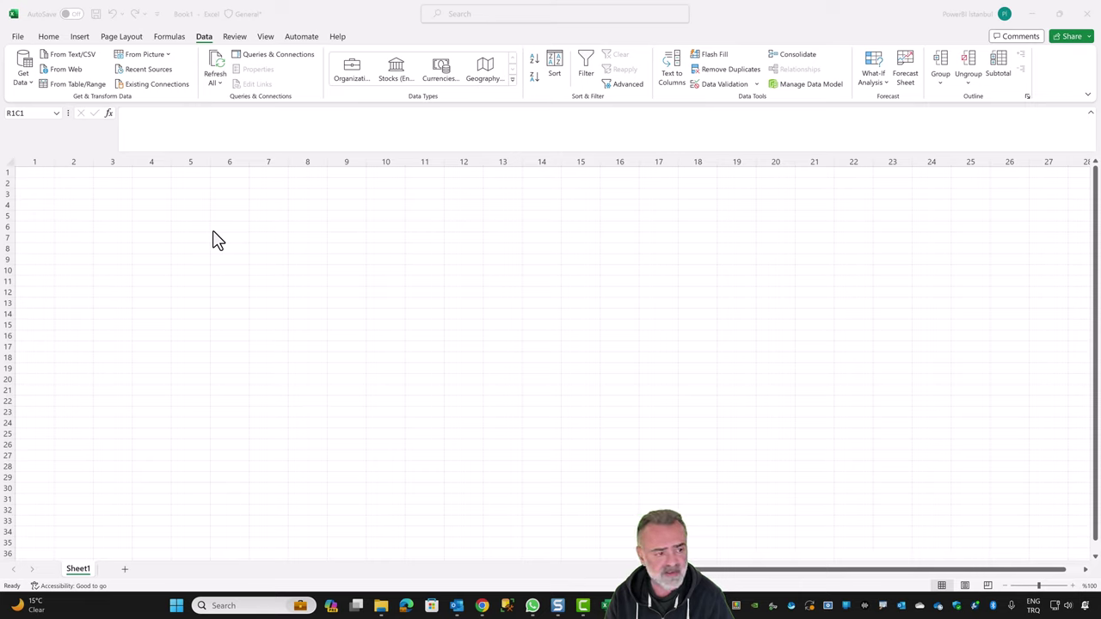
Via Get Data > From Power BI, search 'met' and insert a PivotTable from the Metrik Kavramı dataset
{"action": "left_click", "coordinate": [26, 81]}
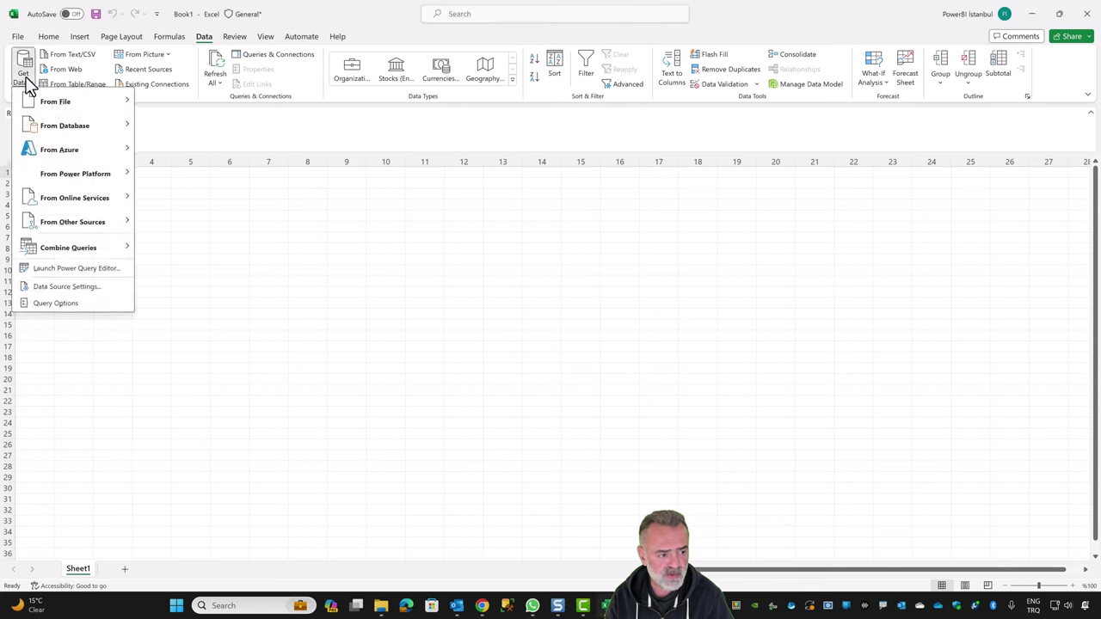
{"action": "mouse_move", "coordinate": [84, 180]}
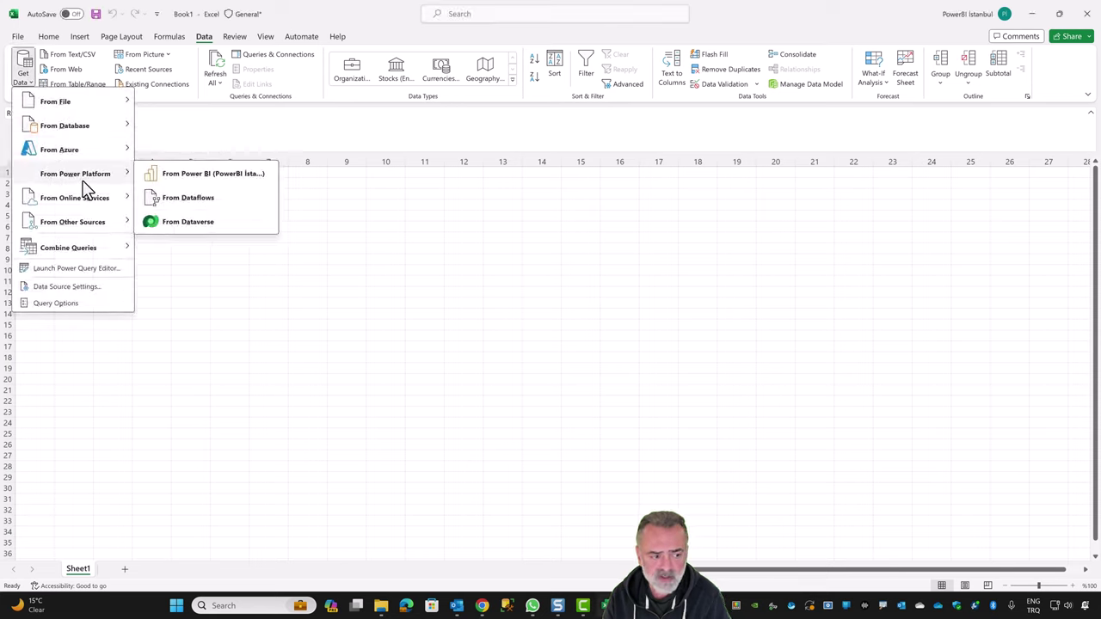
{"action": "left_click", "coordinate": [217, 185]}
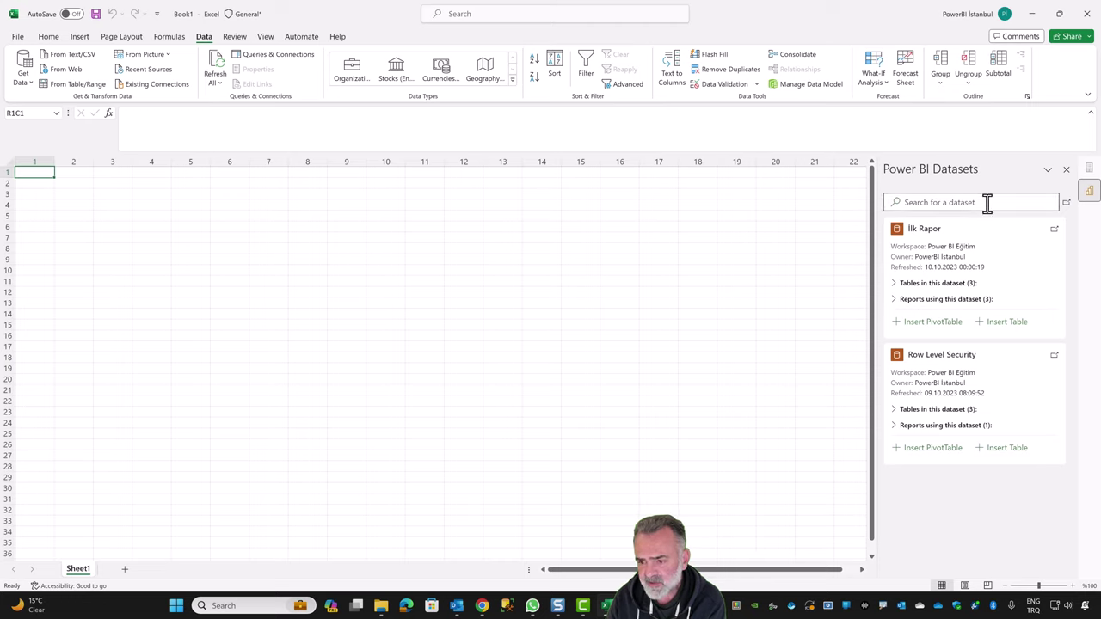
{"action": "left_click", "coordinate": [949, 201]}
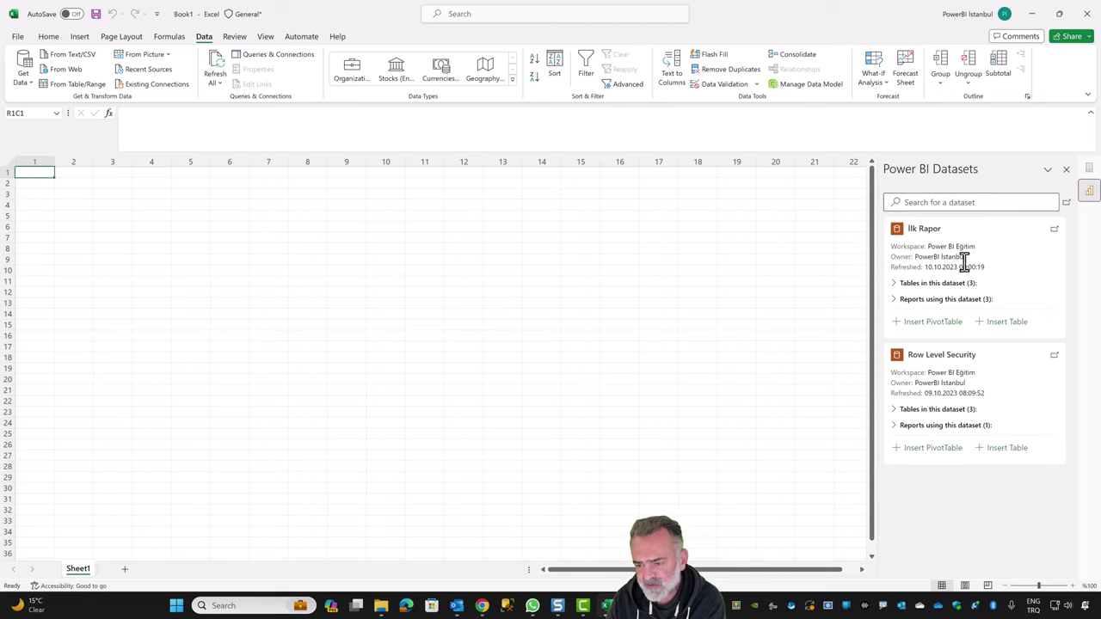
{"action": "left_click", "coordinate": [968, 202]}
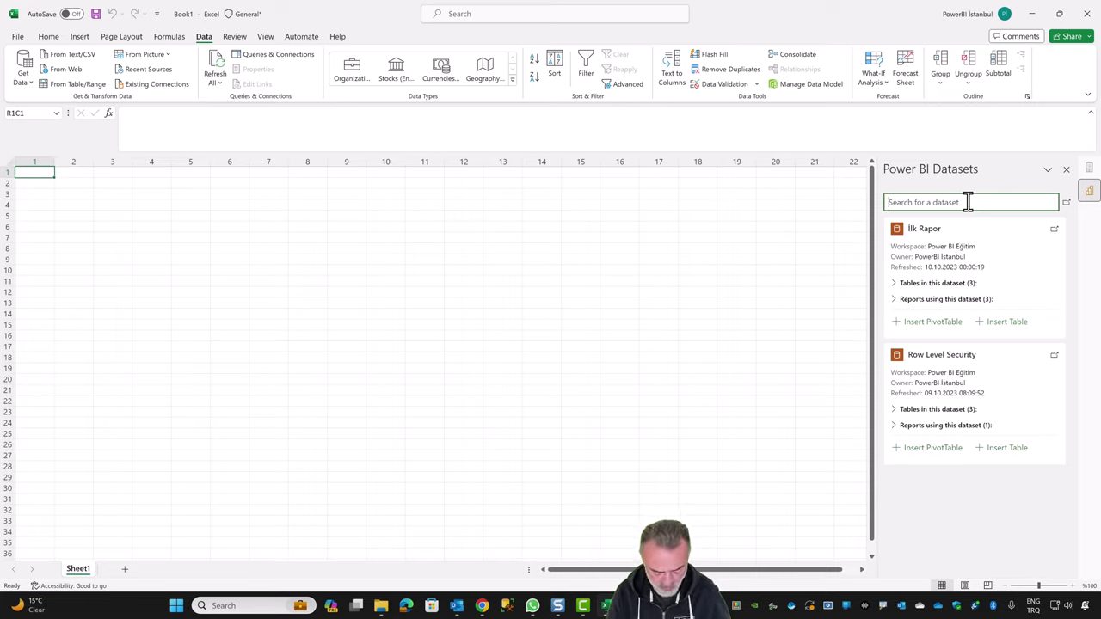
{"action": "type", "text": "met"}
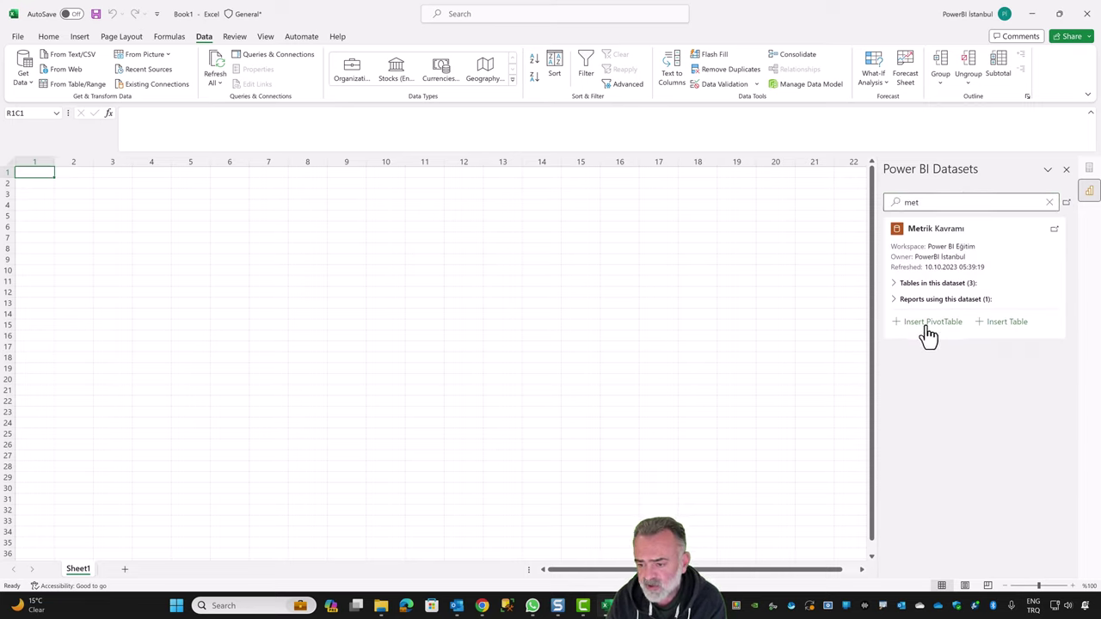
{"action": "left_click", "coordinate": [929, 325]}
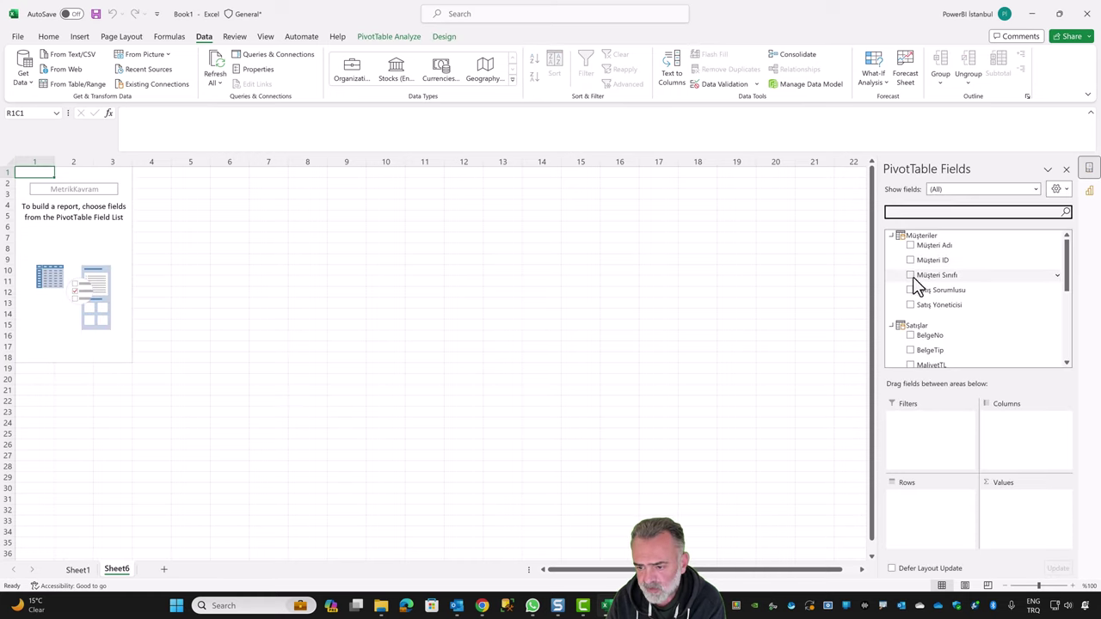
Pivot Satışlar by Müşteri Sınıfı
{"action": "left_click", "coordinate": [909, 275]}
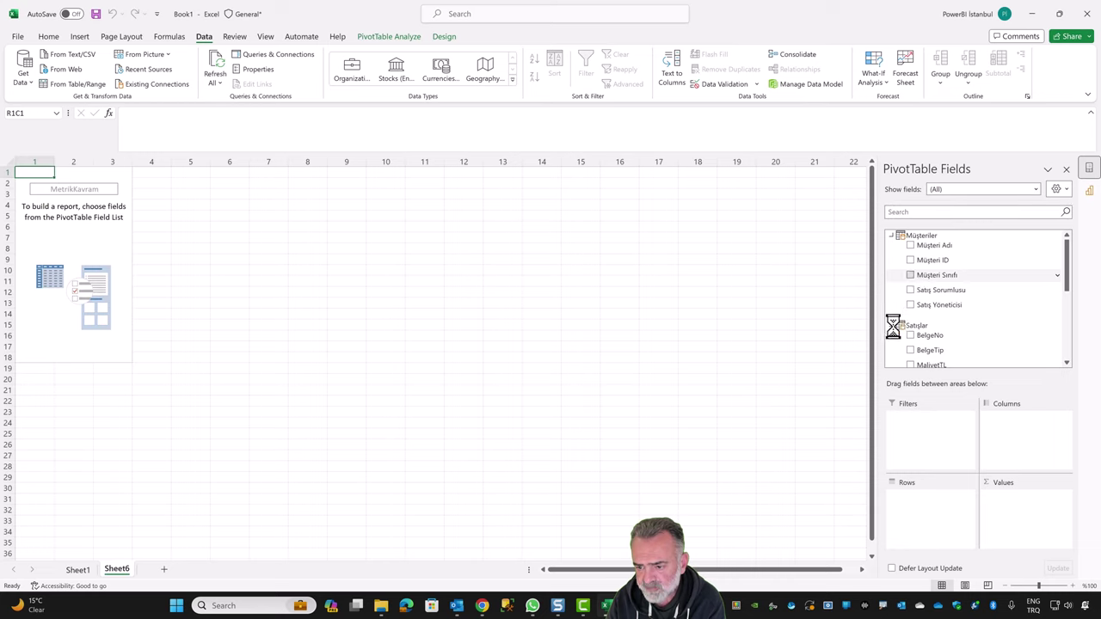
{"action": "scroll", "coordinate": [917, 318], "scroll_direction": "down", "scroll_amount": 5}
{"action": "left_click", "coordinate": [910, 307]}
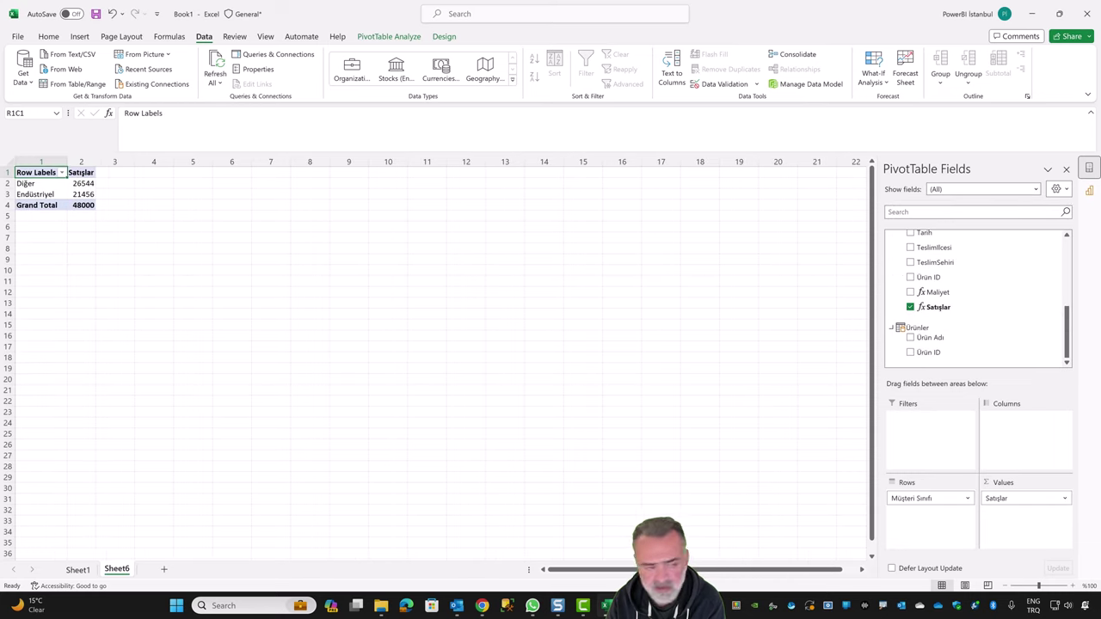
Drill through the Endüstriyel 21456 Satışlar total to list its detail rows on Sheet7
{"action": "left_click", "coordinate": [81, 195]}
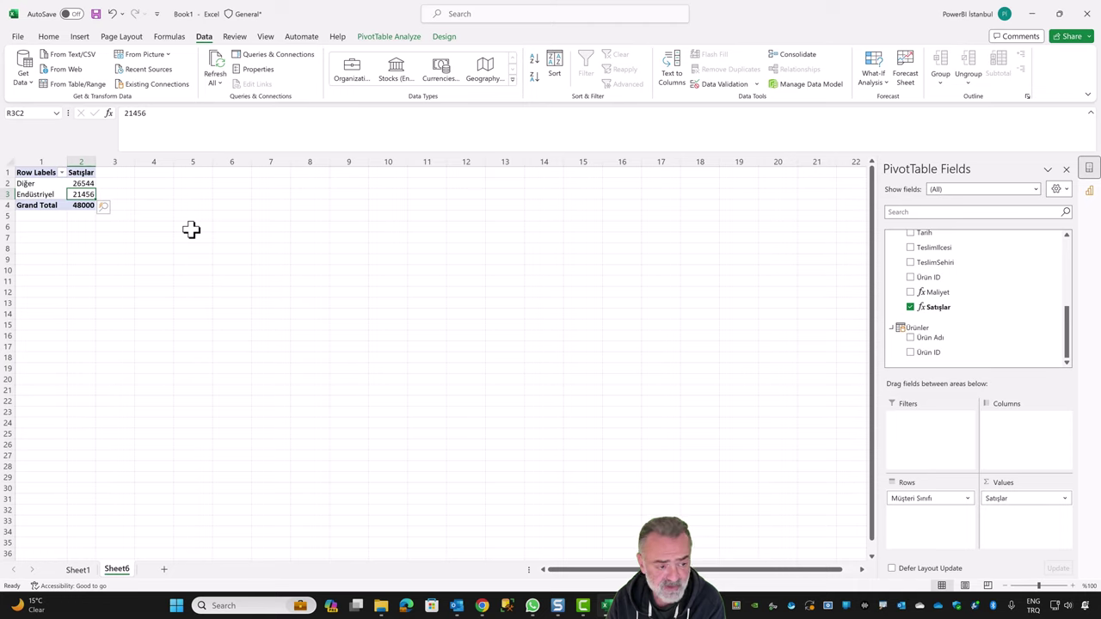
{"action": "mouse_move", "coordinate": [82, 192]}
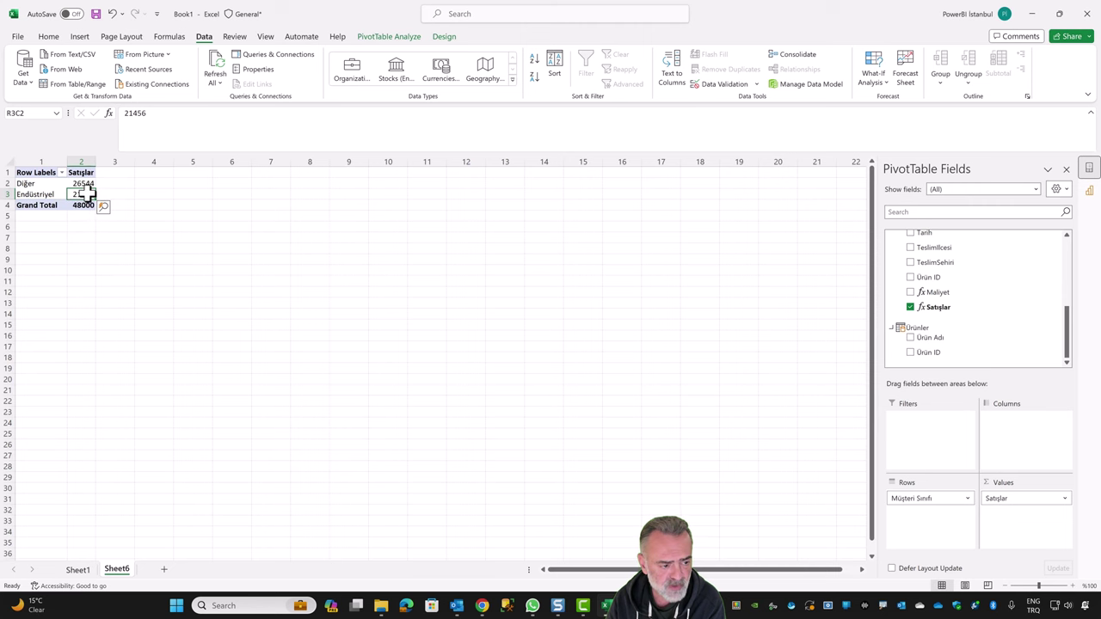
{"action": "double_click", "coordinate": [83, 193]}
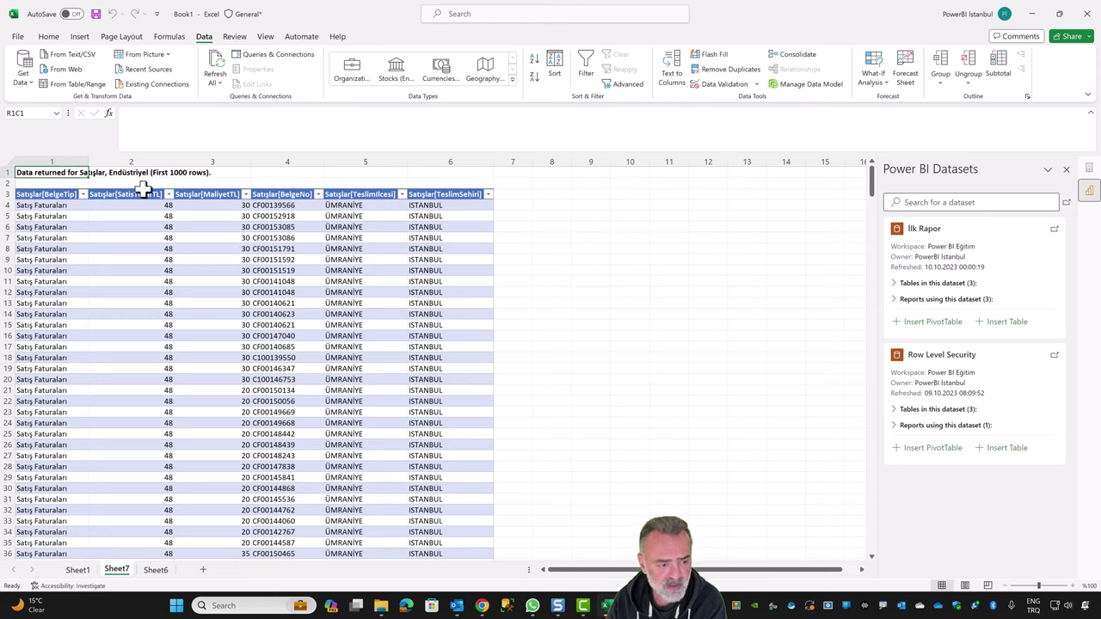
{"action": "left_click", "coordinate": [186, 176]}
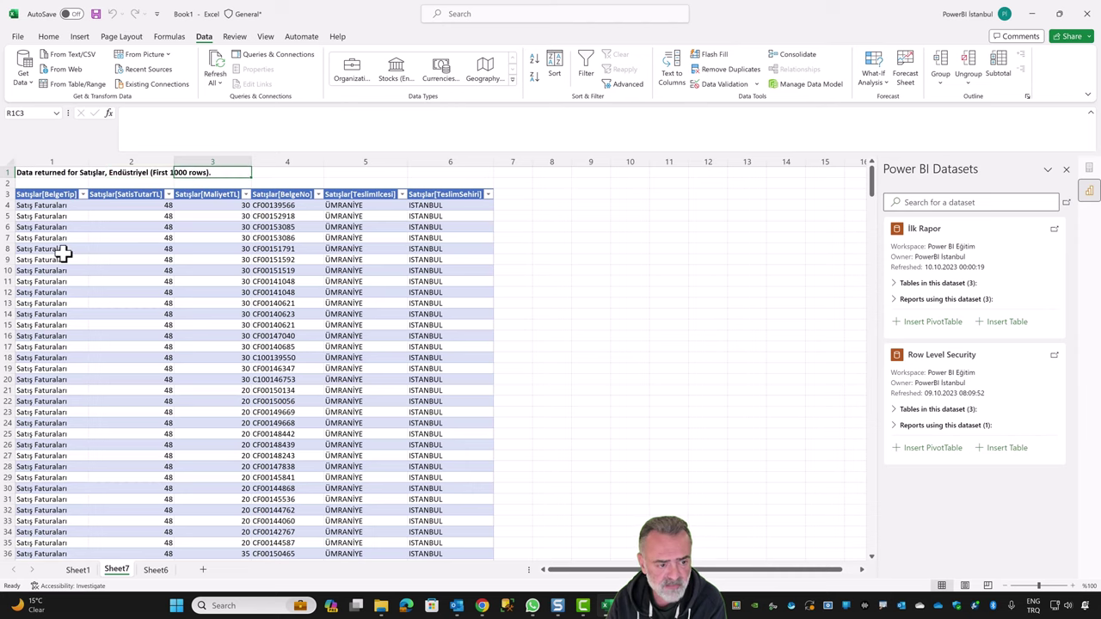
On Sheet6, show the MetrikKavram1 Connection Properties, revealing the 1000-record drill-through limit
{"action": "left_click", "coordinate": [154, 571]}
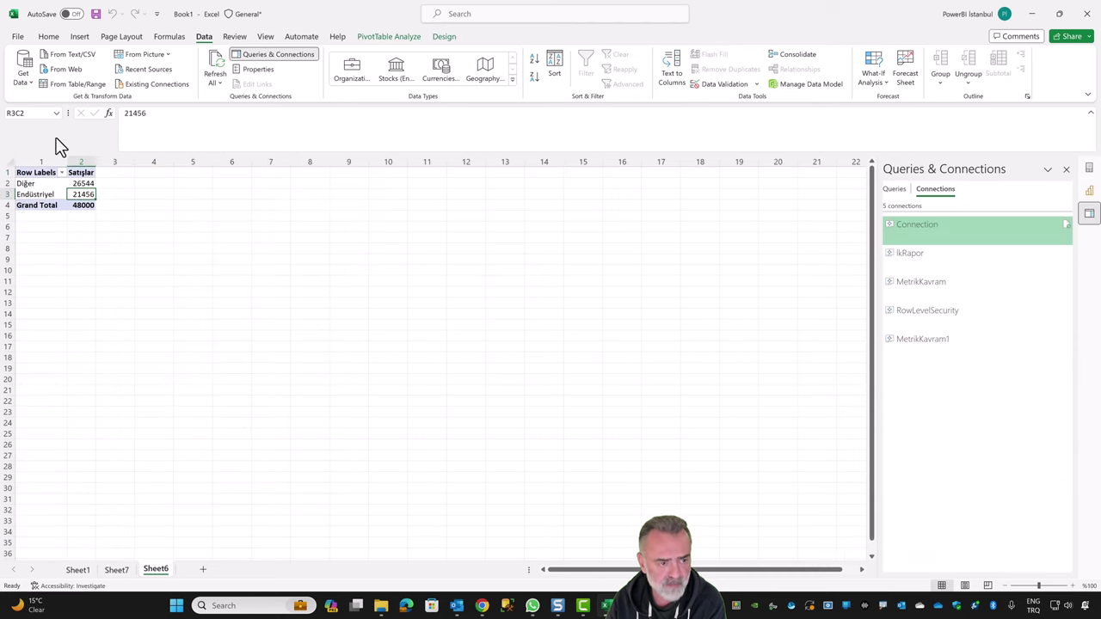
{"action": "left_click", "coordinate": [288, 58]}
{"action": "left_click", "coordinate": [263, 69]}
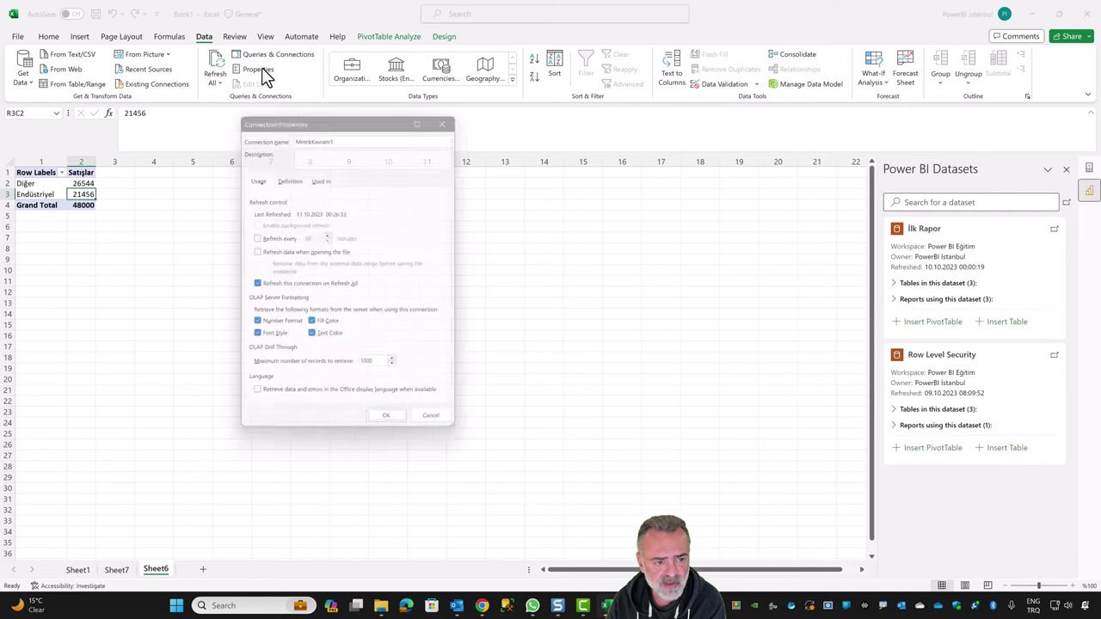
{"action": "left_click_drag", "start_coordinate": [370, 113], "coordinate": [278, 112]}
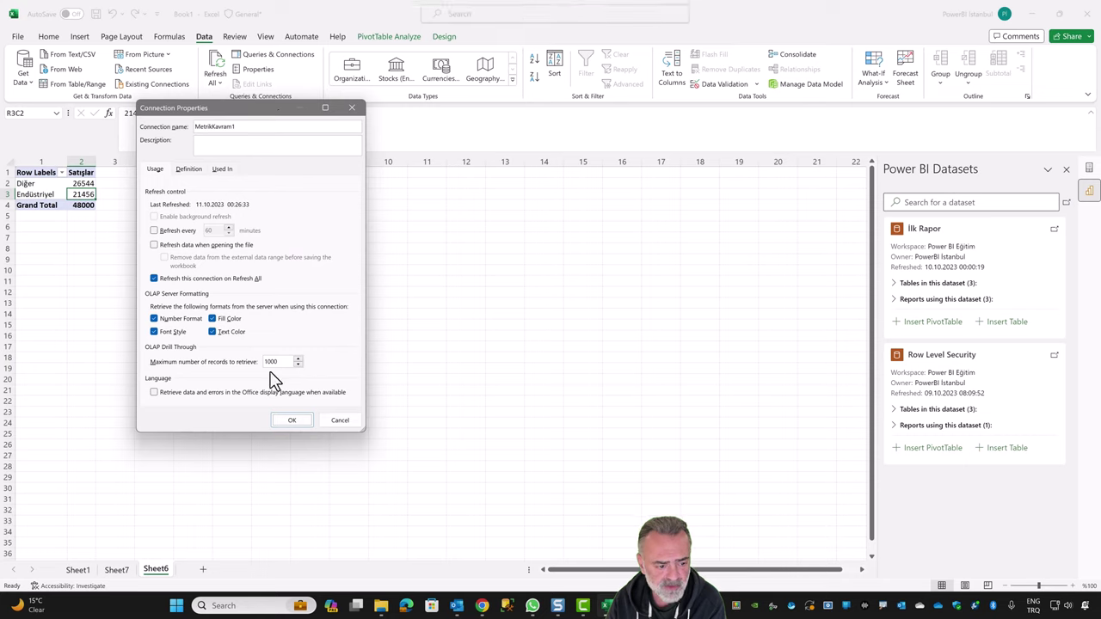